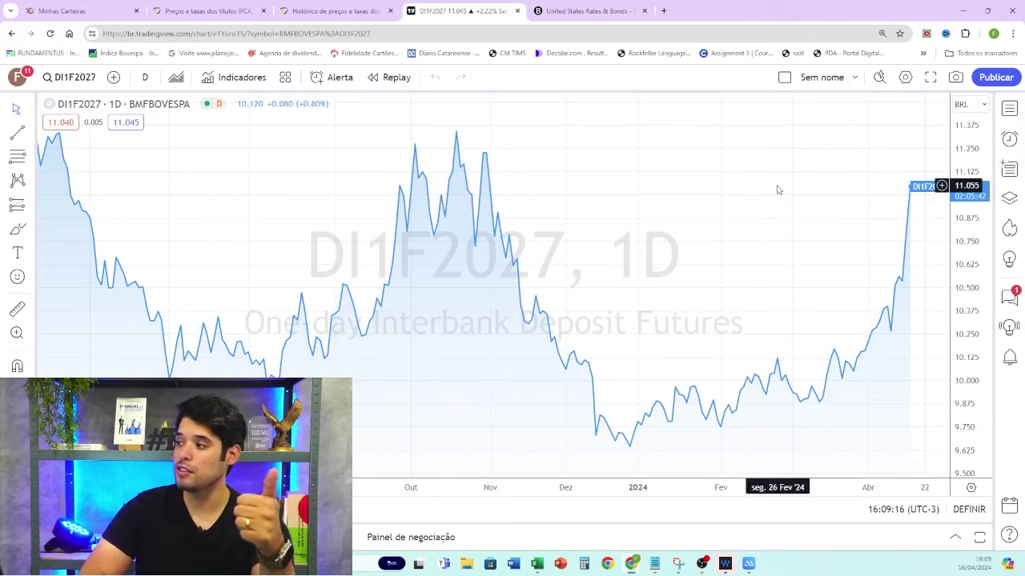
Bring up Bloomberg's United States Rates & Bonds page and highlight the 2-year and 5-year Treasury yields.
{"action": "left_click", "coordinate": [598, 11]}
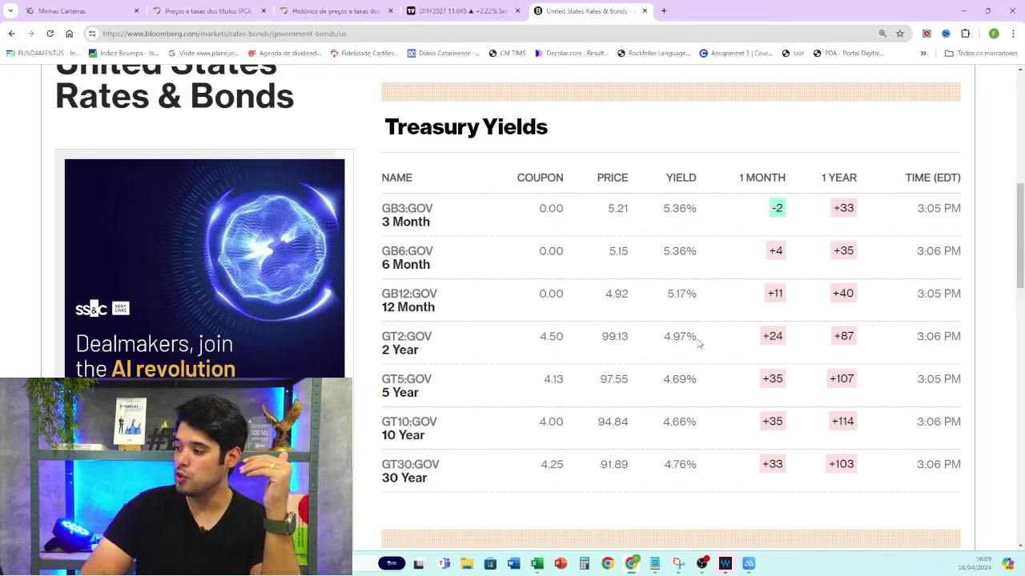
{"action": "left_click_drag", "start_coordinate": [698, 341], "coordinate": [663, 336]}
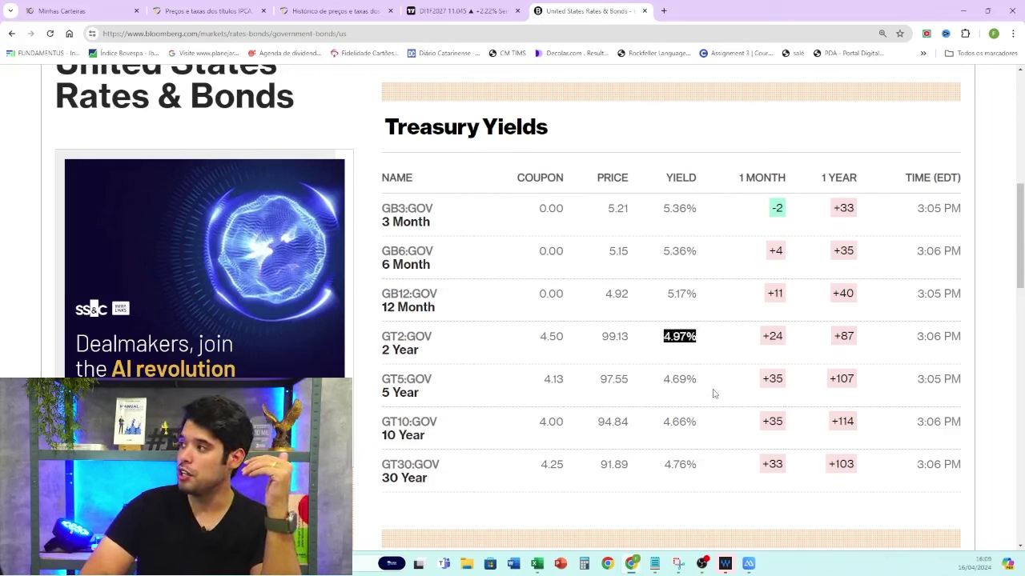
{"action": "left_click_drag", "start_coordinate": [709, 387], "coordinate": [664, 391]}
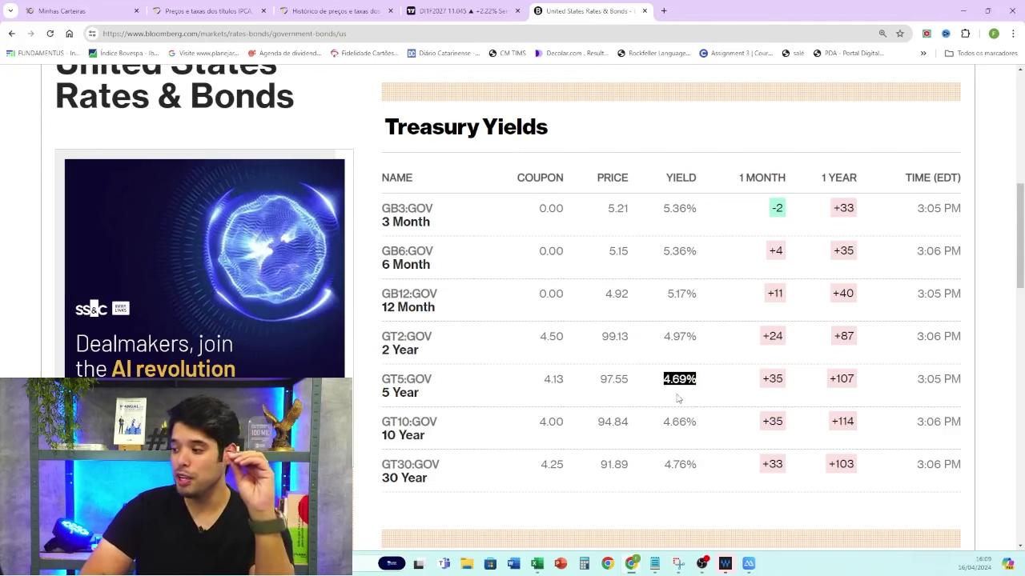
View Tesouro Direto's rate history chart, and highlight the annual rates of Prefixado 2027, Prefixado 2031 and IPCA+ 2029 in the prices table.
{"action": "left_click", "coordinate": [332, 10]}
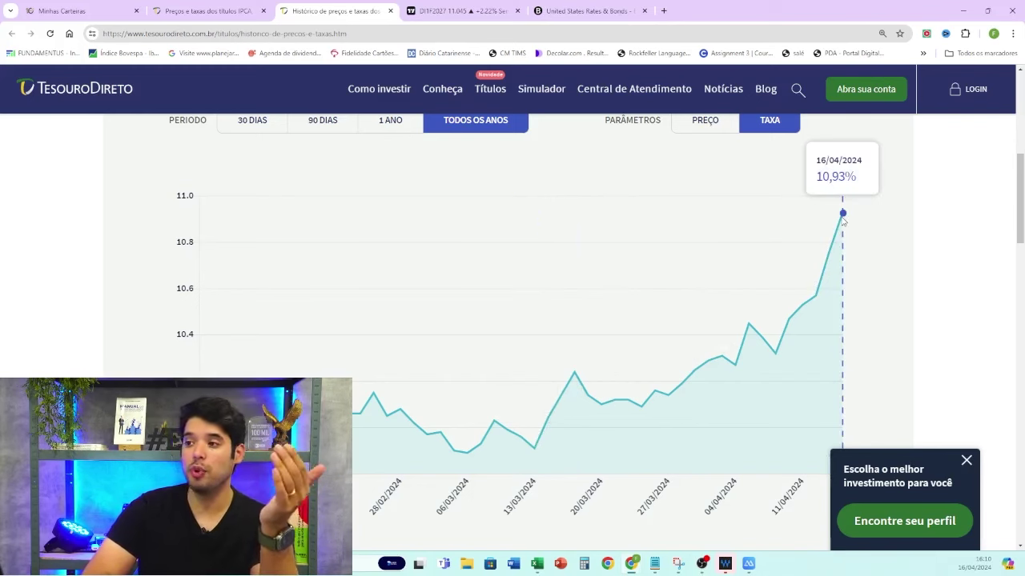
{"action": "left_click", "coordinate": [232, 11]}
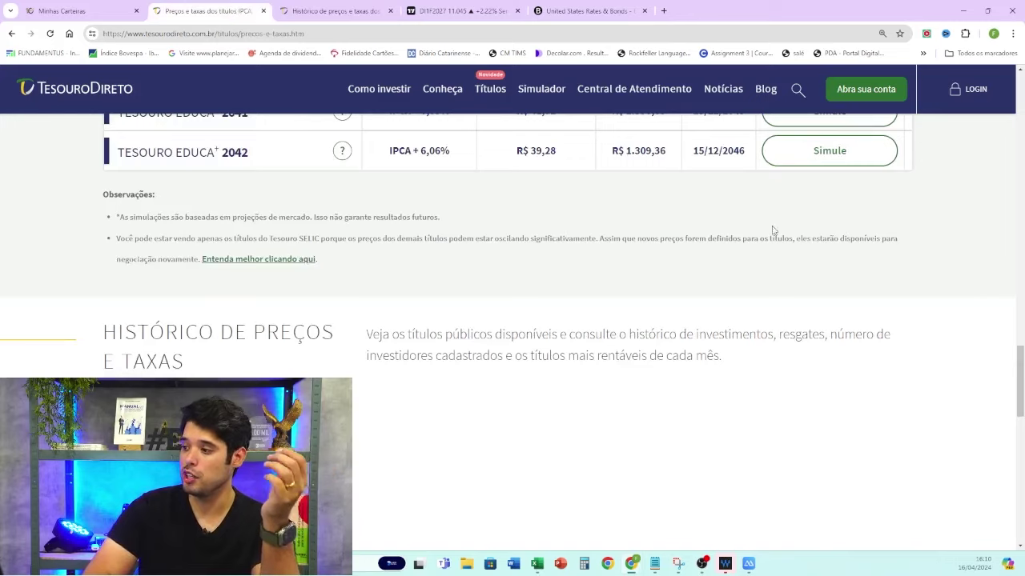
{"action": "left_click_drag", "start_coordinate": [1018, 386], "coordinate": [1006, 153]}
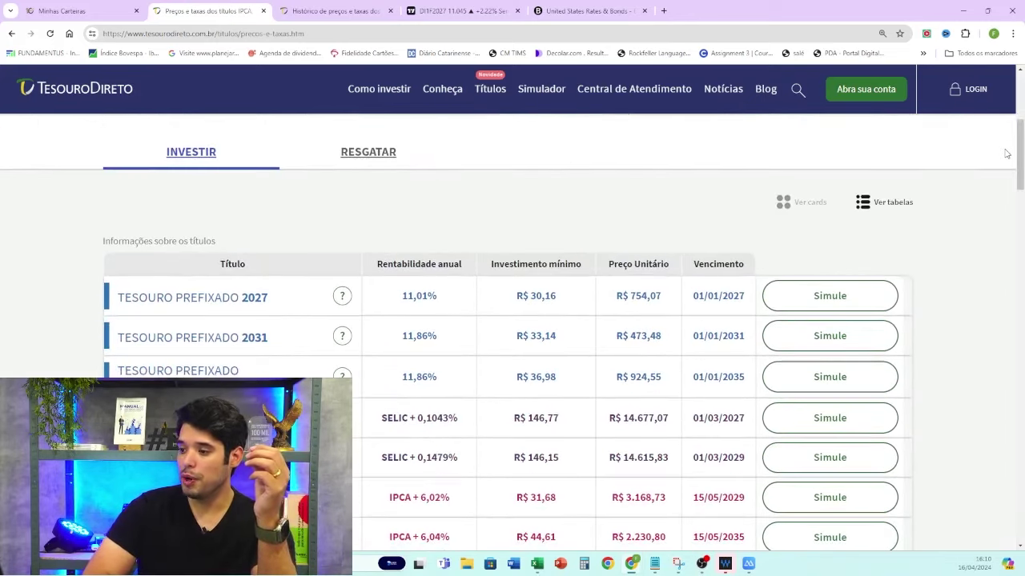
{"action": "left_click_drag", "start_coordinate": [401, 296], "coordinate": [439, 296]}
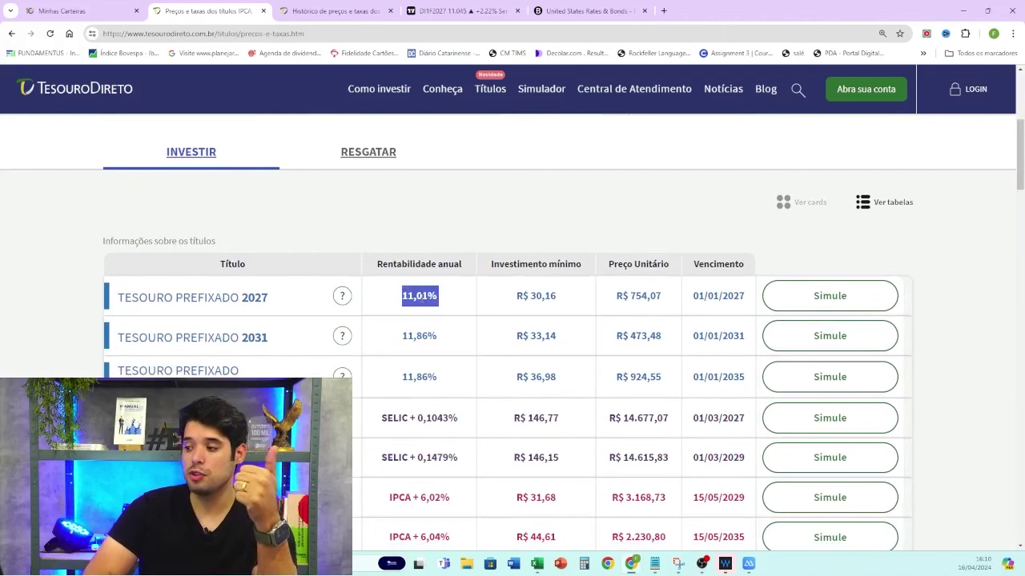
{"action": "left_click_drag", "start_coordinate": [433, 338], "coordinate": [438, 336]}
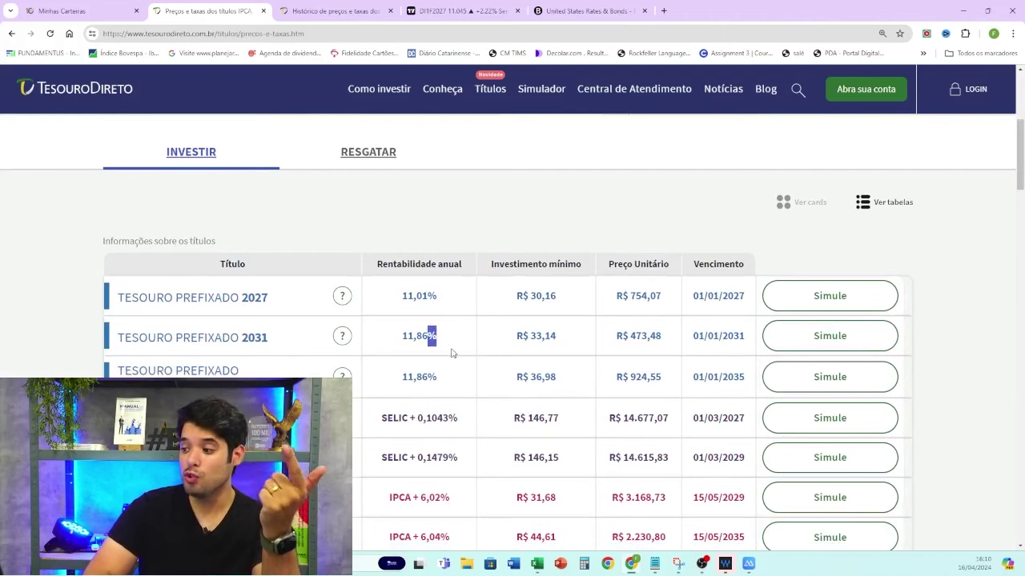
{"action": "left_click_drag", "start_coordinate": [1021, 156], "coordinate": [1020, 180]}
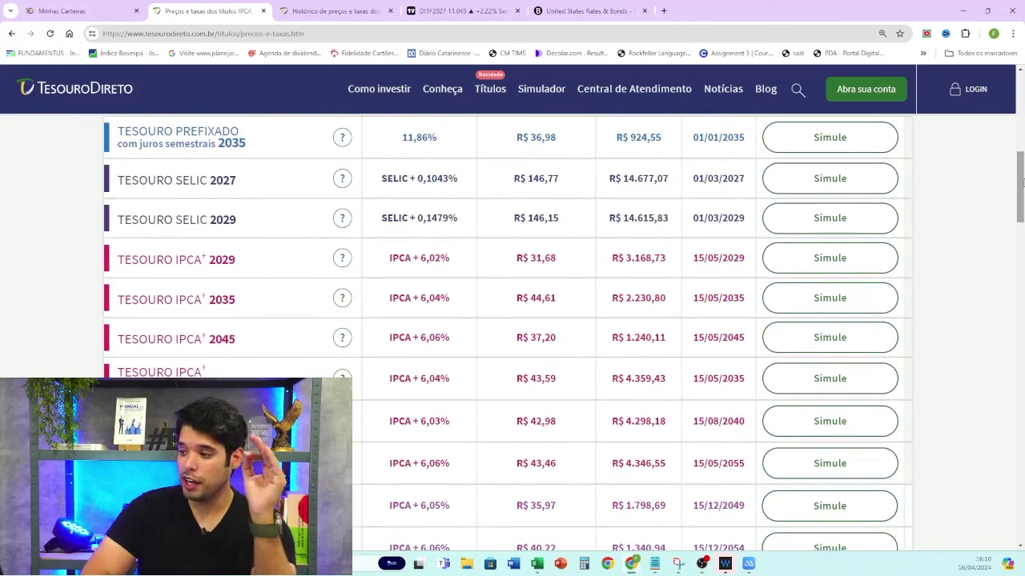
{"action": "left_click_drag", "start_coordinate": [461, 262], "coordinate": [390, 263]}
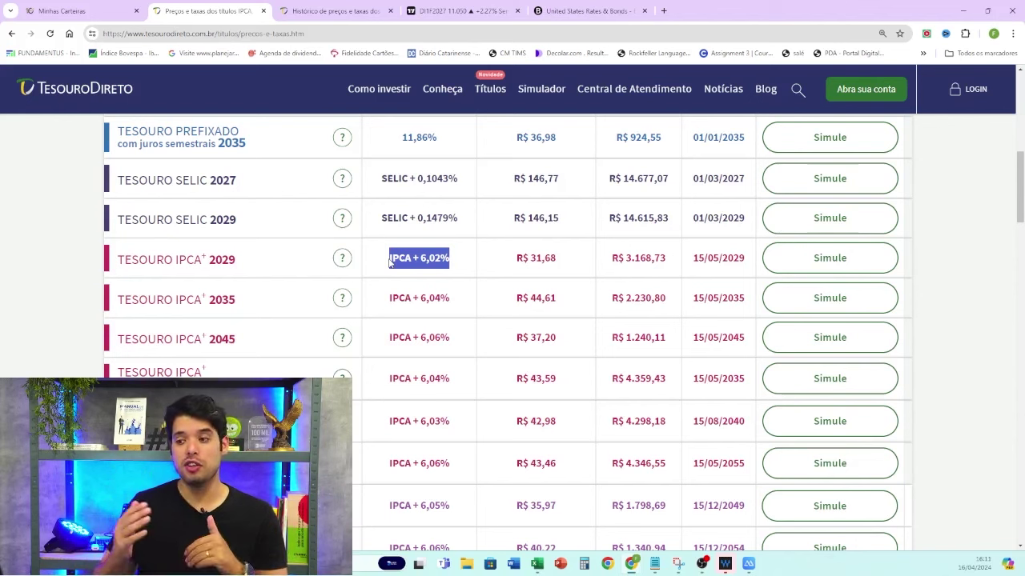
Switch to the Nubank - Conservador workbook in Excel and compare the NTN-B rate across its monthly portfolio sheets.
{"action": "left_click", "coordinate": [539, 563]}
{"action": "left_click", "coordinate": [766, 500]}
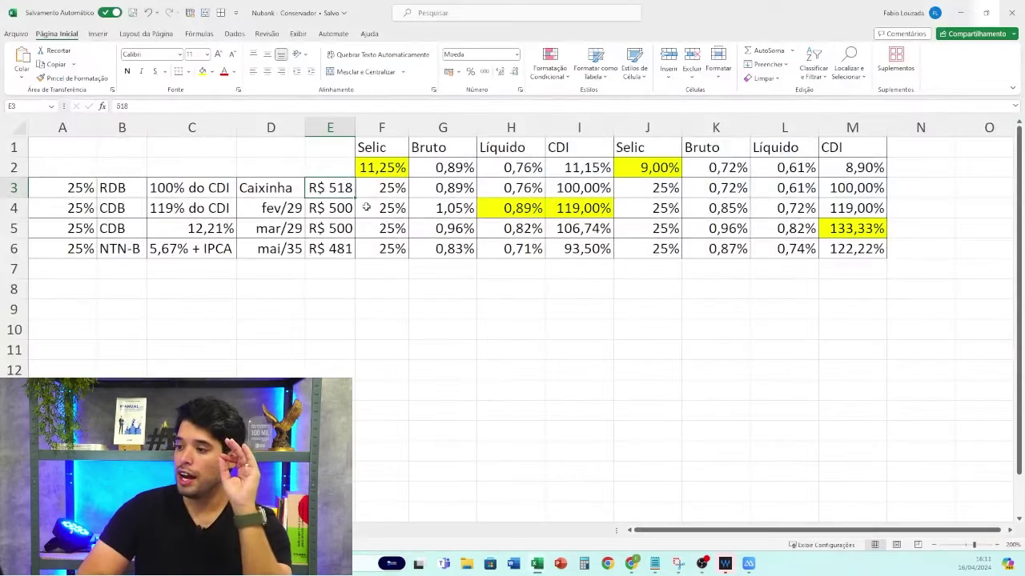
{"action": "left_click", "coordinate": [207, 252]}
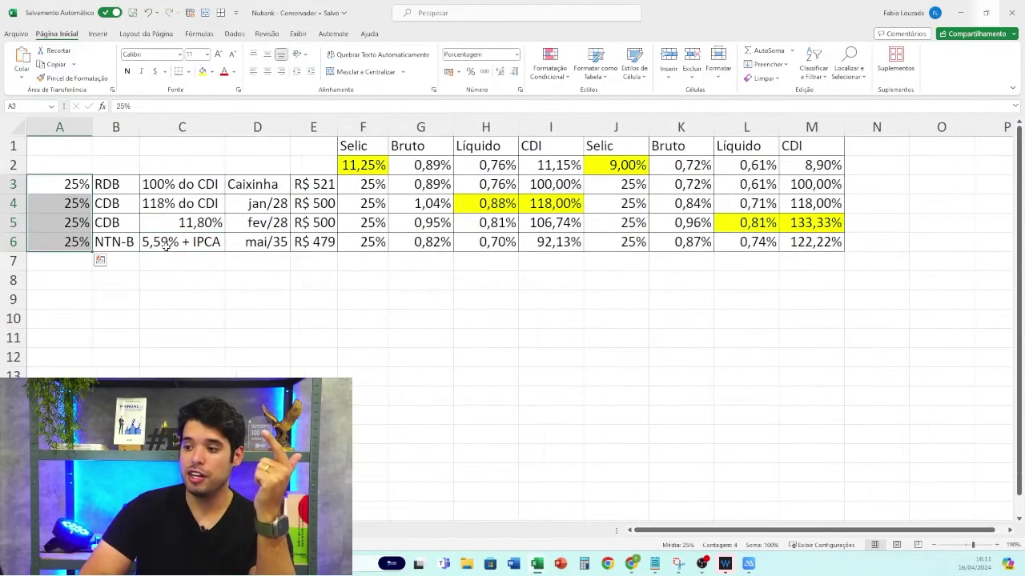
{"action": "left_click", "coordinate": [167, 247]}
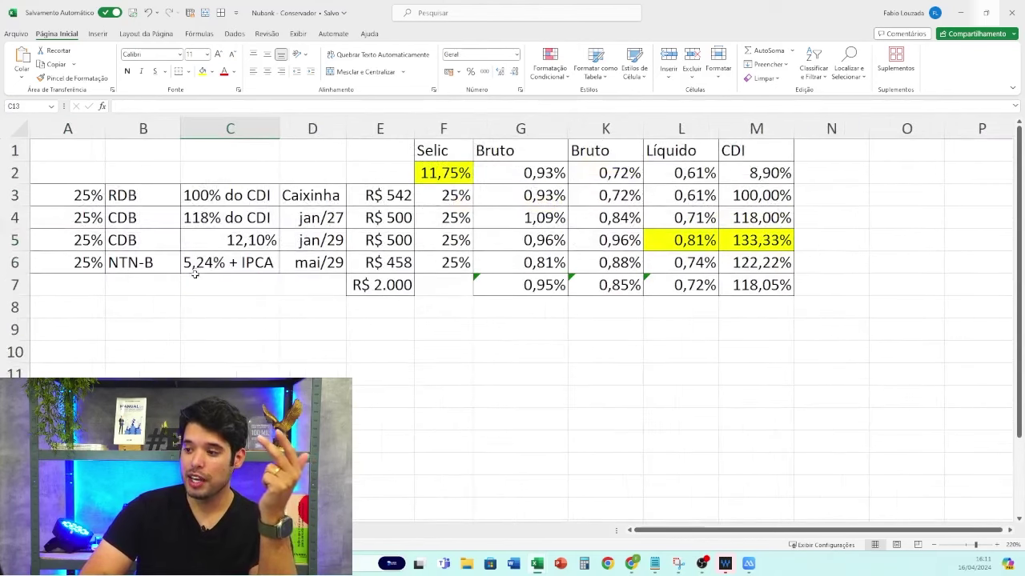
{"action": "left_click", "coordinate": [197, 267]}
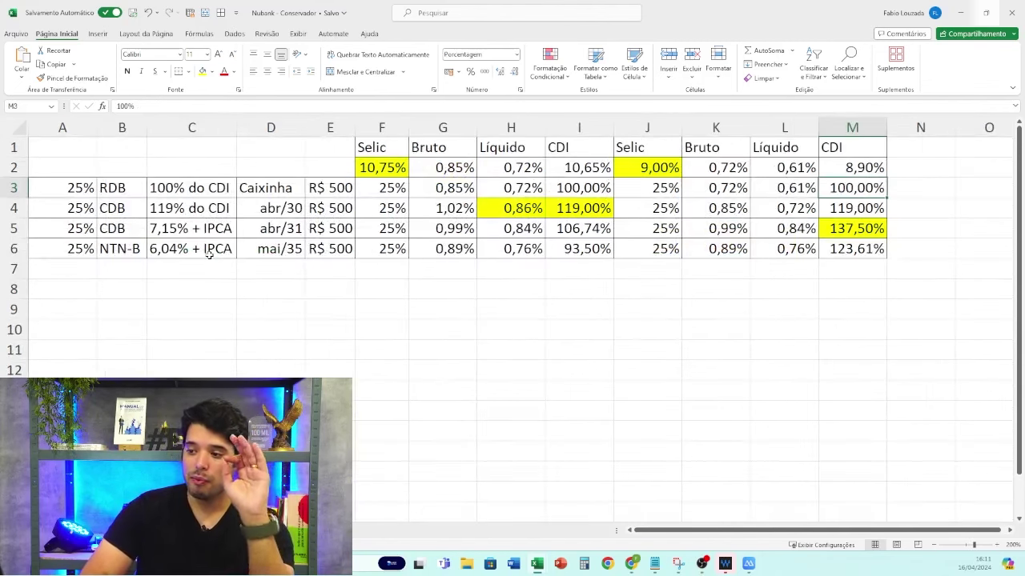
{"action": "left_click", "coordinate": [210, 251]}
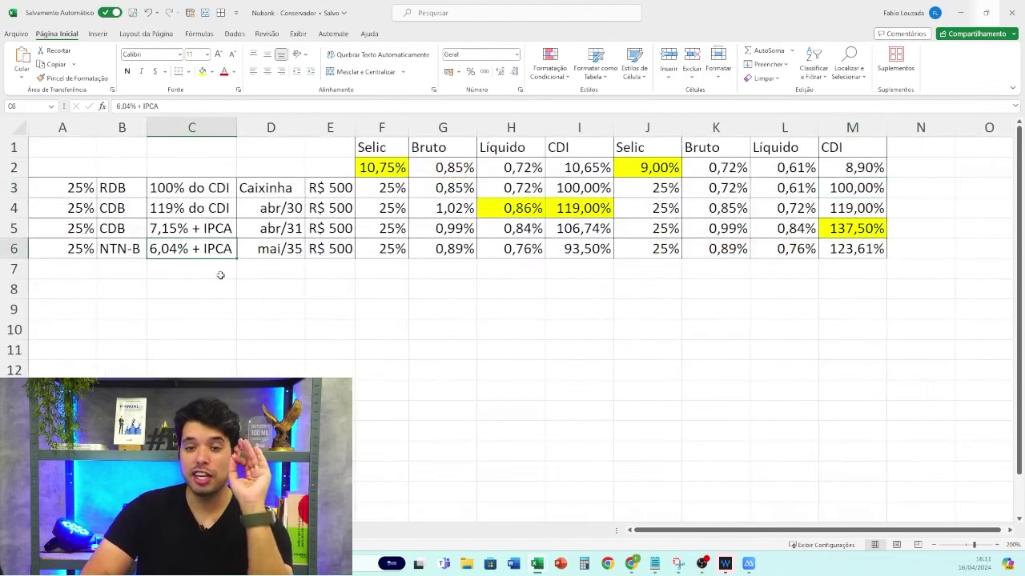
Go through the rates of the RDB, both CDBs and the NTN-B in cells C3 to C6.
{"action": "left_click", "coordinate": [193, 190]}
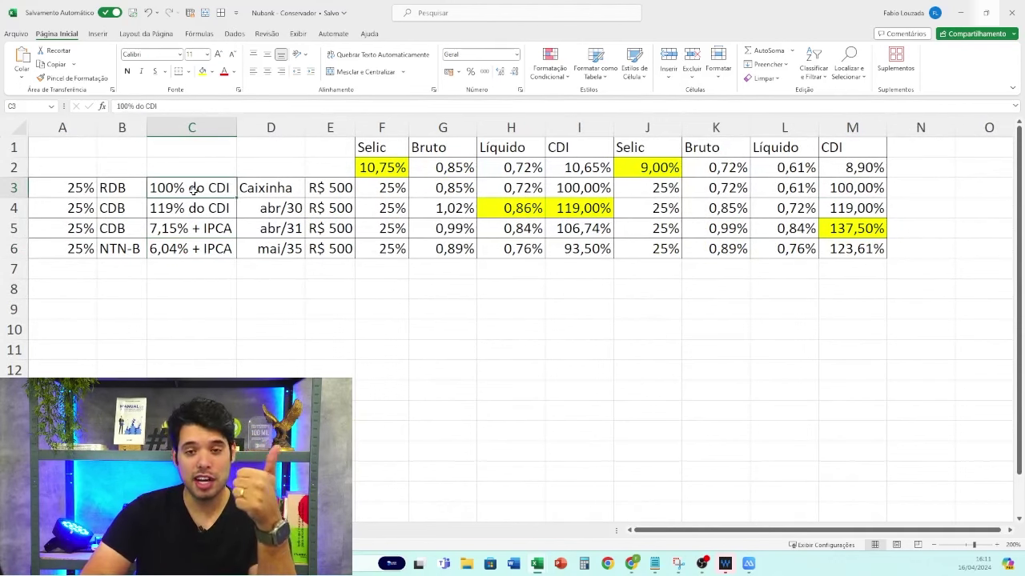
{"action": "left_click", "coordinate": [190, 207]}
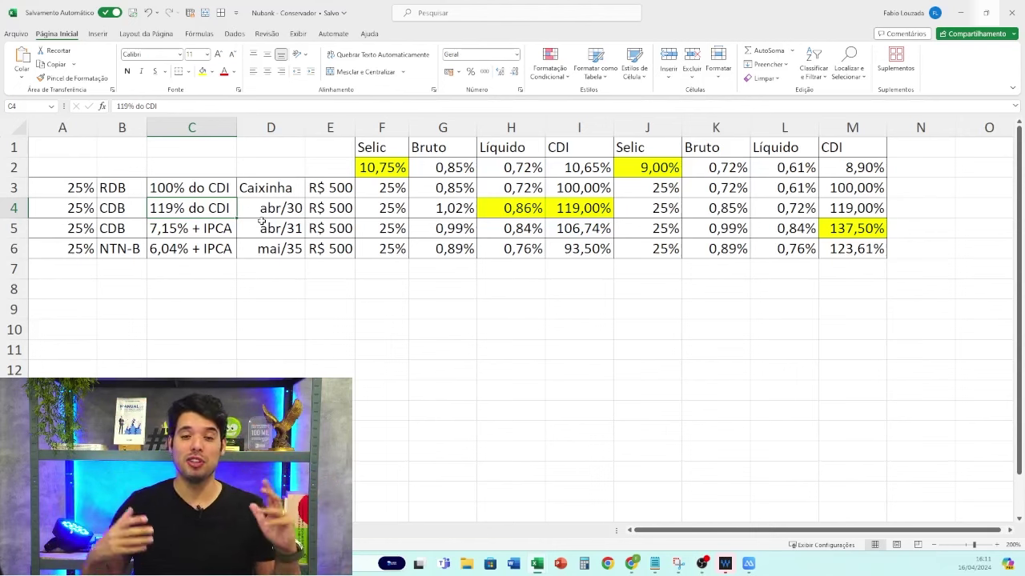
{"action": "key", "text": "Return"}
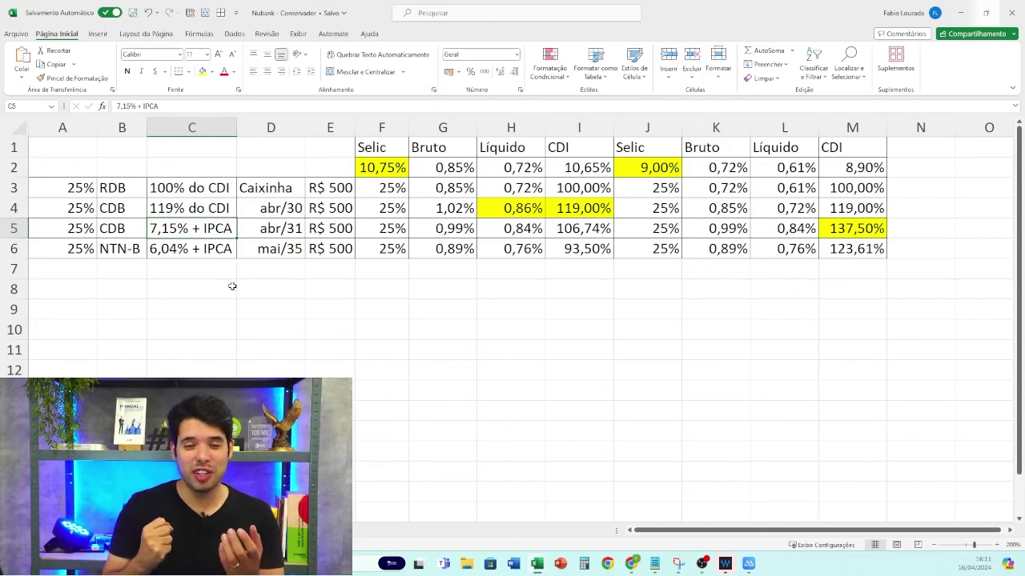
{"action": "left_click", "coordinate": [212, 251]}
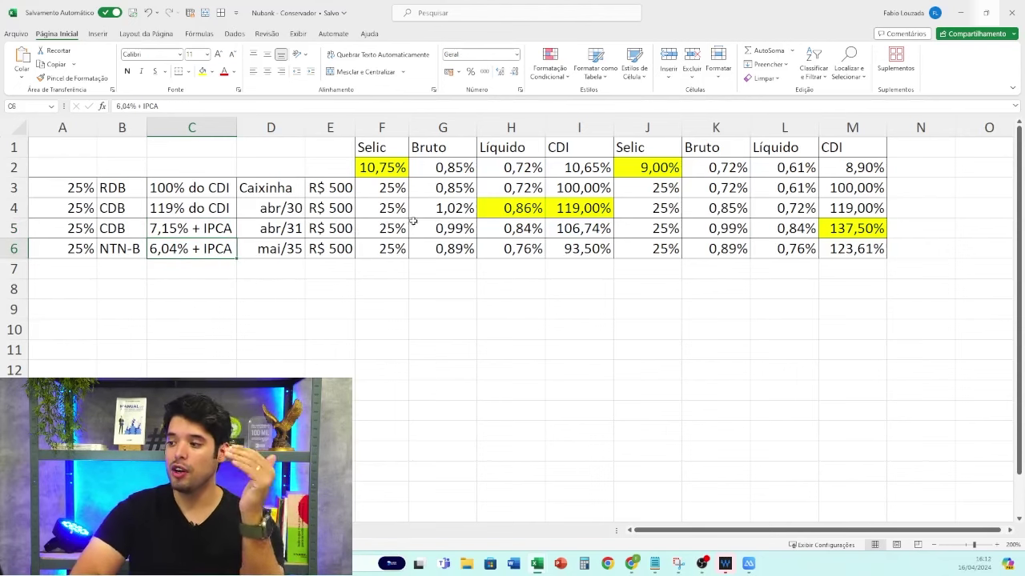
Review the 10,75% Selic scenario in F2 and the gross returns of the four investments in column G.
{"action": "left_click", "coordinate": [383, 167]}
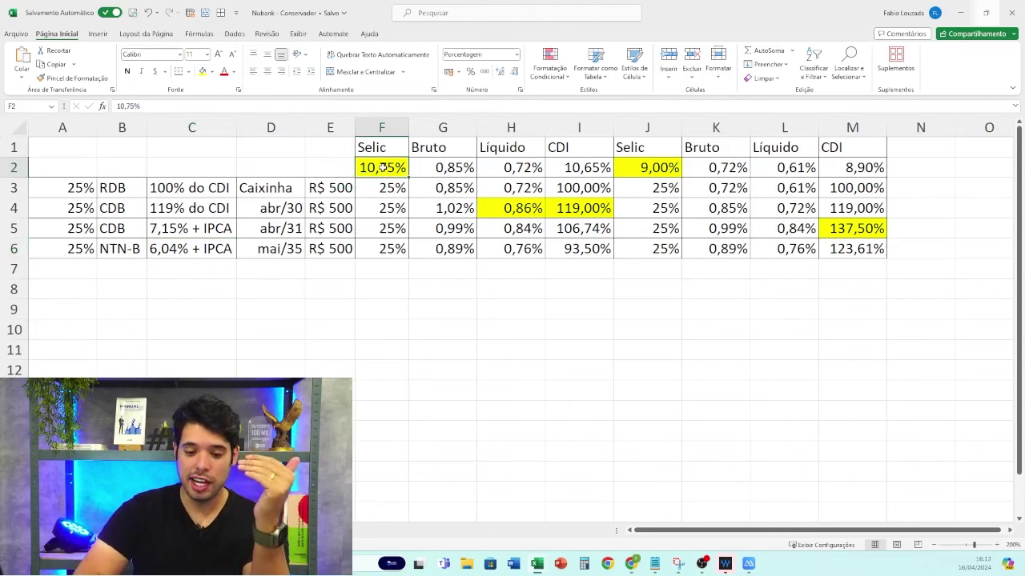
{"action": "left_click_drag", "start_coordinate": [448, 186], "coordinate": [450, 248]}
{"action": "left_click", "coordinate": [448, 211]}
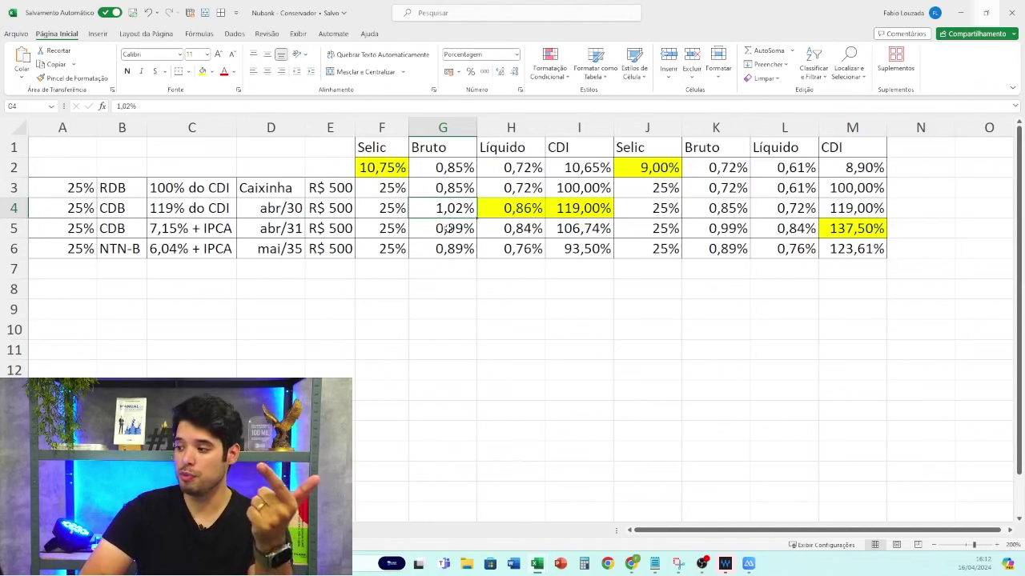
{"action": "left_click", "coordinate": [448, 229]}
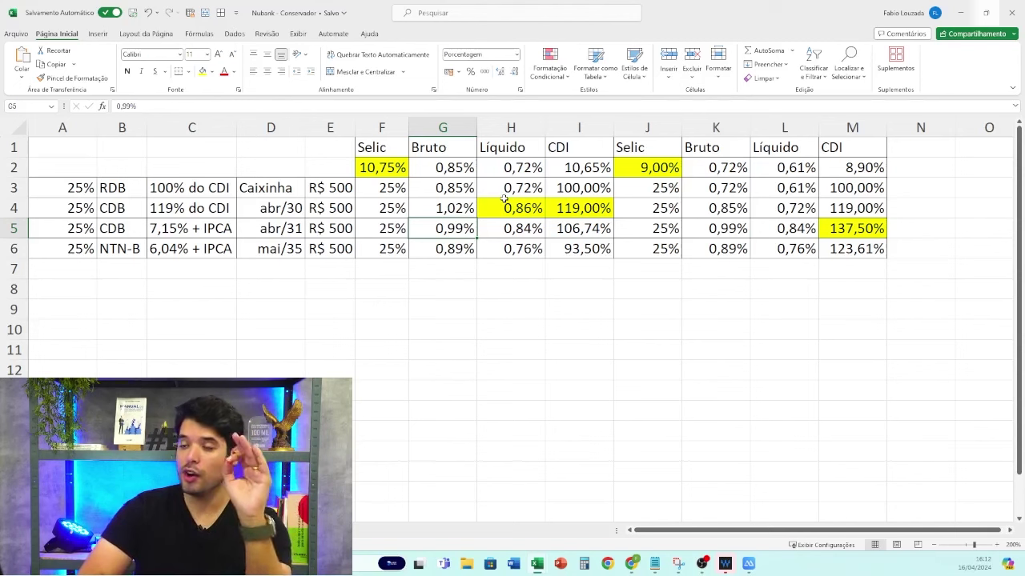
Review the 9,00% Selic scenario in J2 and the investments' gross returns in column K.
{"action": "left_click", "coordinate": [625, 167]}
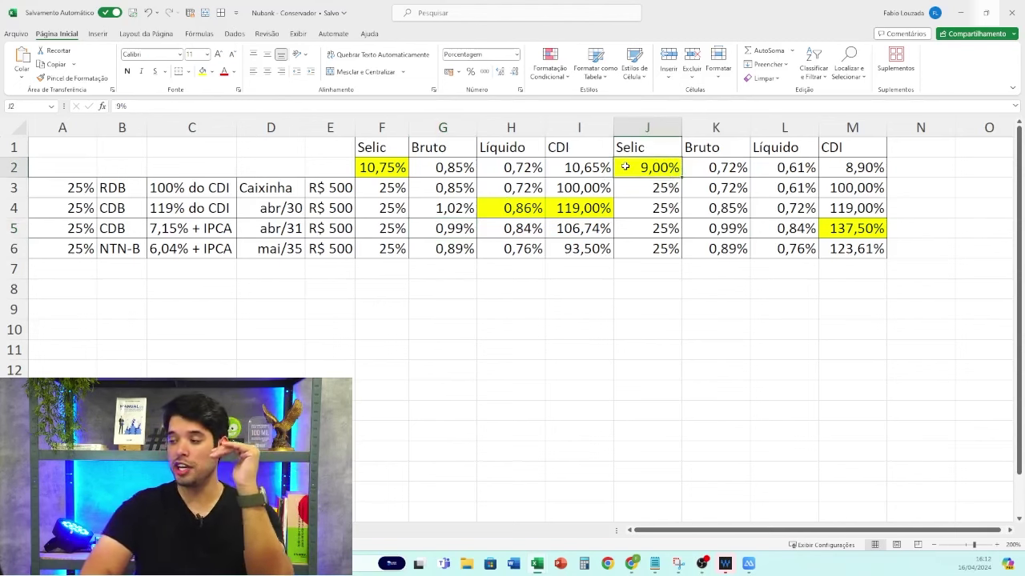
{"action": "left_click", "coordinate": [702, 172]}
{"action": "left_click_drag", "start_coordinate": [702, 172], "coordinate": [731, 246]}
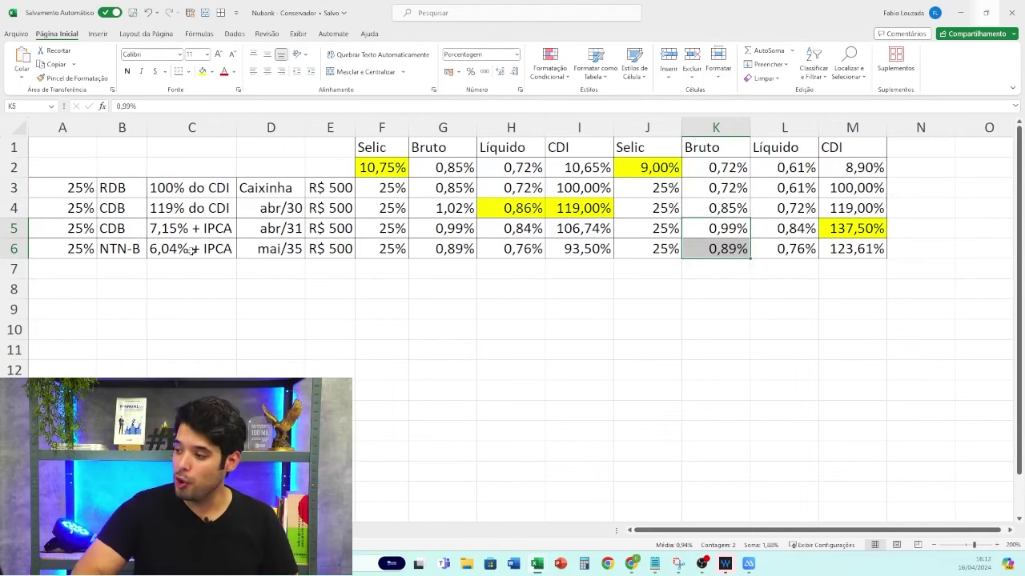
Highlight the two IPCA-linked investments in A5:M6 and single out their rates in C6 and C5.
{"action": "left_click_drag", "start_coordinate": [73, 231], "coordinate": [850, 249]}
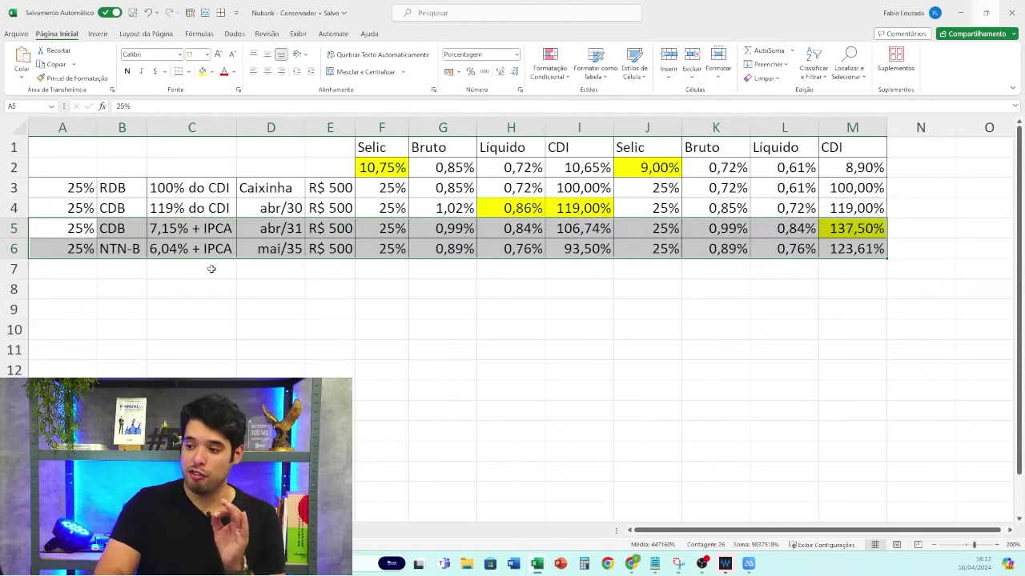
{"action": "left_click", "coordinate": [194, 248]}
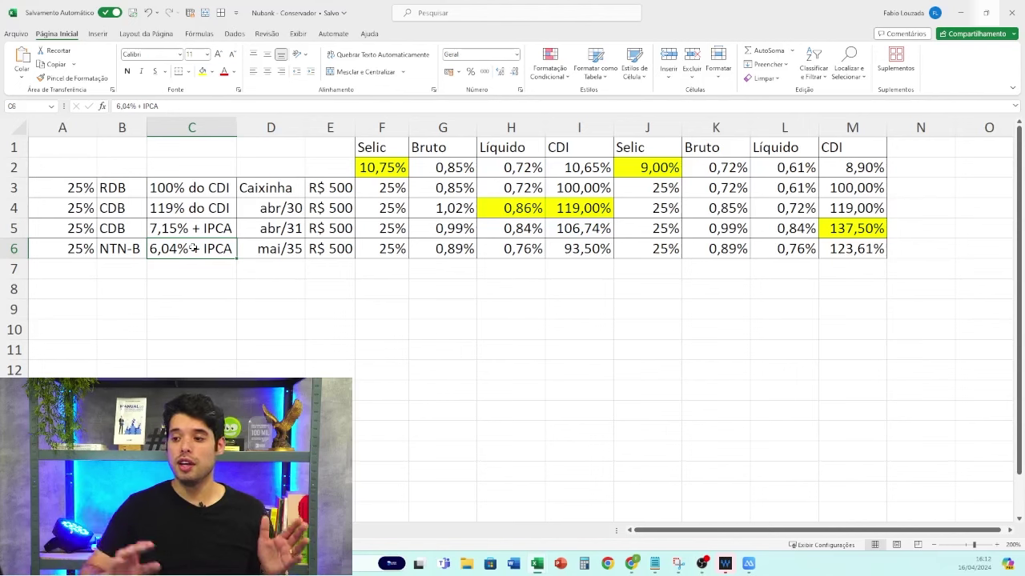
{"action": "left_click", "coordinate": [184, 231]}
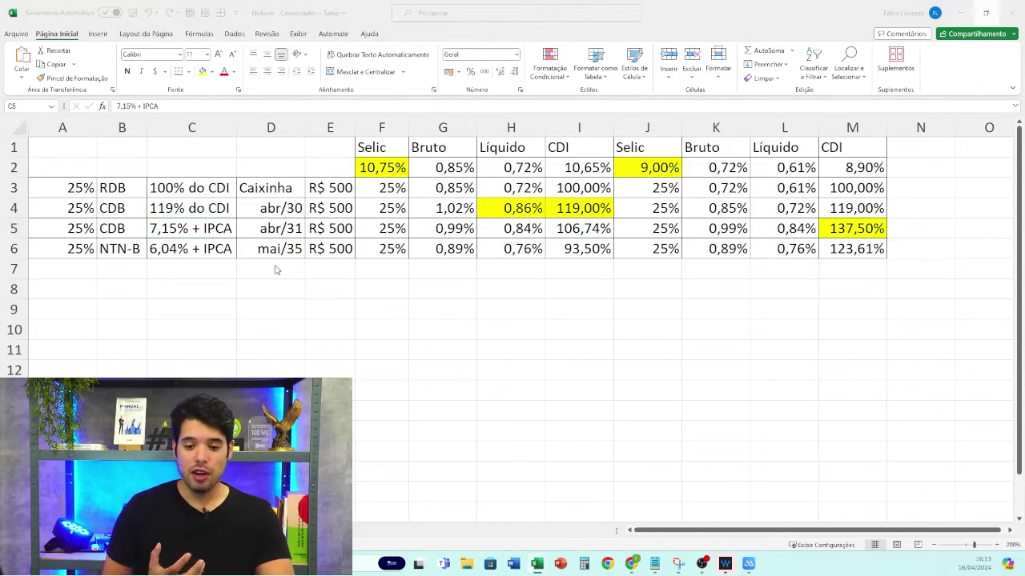
Switch to the Investidor10 portfolio summary in the browser and show the explanation of the portfolio's variation and profitability.
{"action": "key", "text": "alt+Tab"}
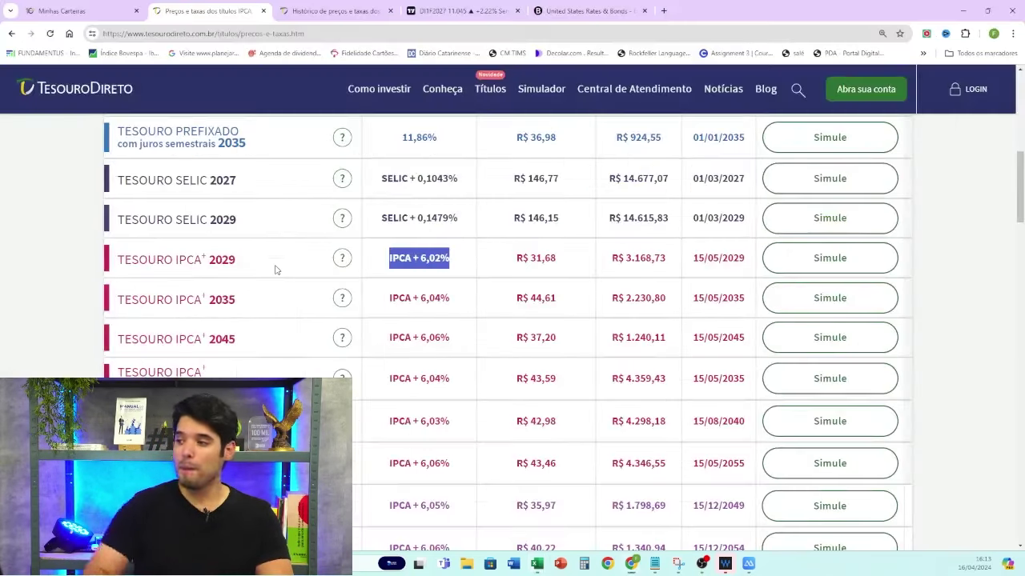
{"action": "left_click", "coordinate": [104, 6]}
{"action": "left_click_drag", "start_coordinate": [1019, 170], "coordinate": [1018, 111]}
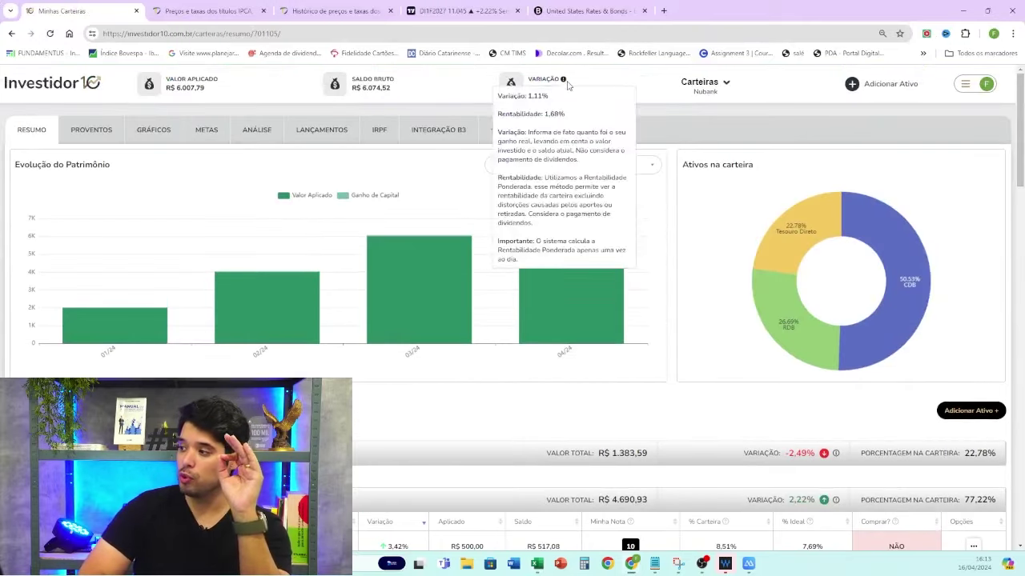
{"action": "mouse_move", "coordinate": [563, 81]}
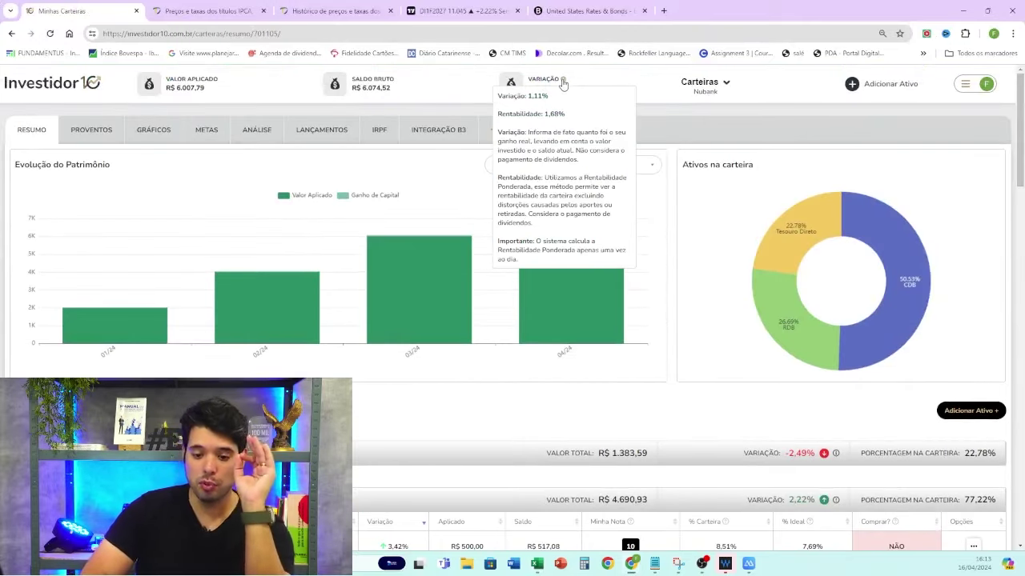
Collapse the Renda Fixa asset list in the portfolio summary.
{"action": "left_click_drag", "start_coordinate": [1020, 146], "coordinate": [1022, 184]}
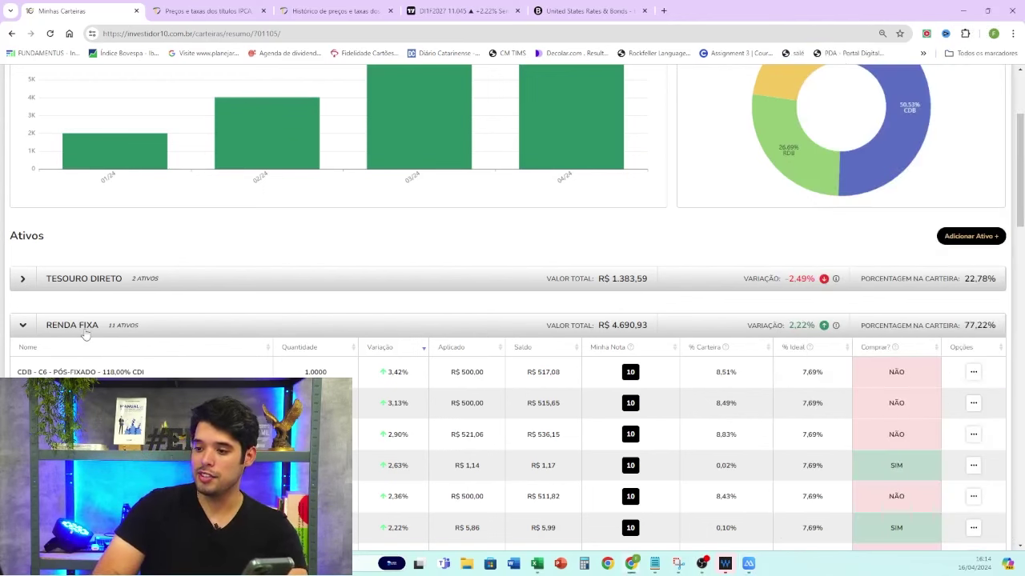
{"action": "left_click", "coordinate": [86, 335]}
{"action": "left_click_drag", "start_coordinate": [1020, 191], "coordinate": [1020, 151]}
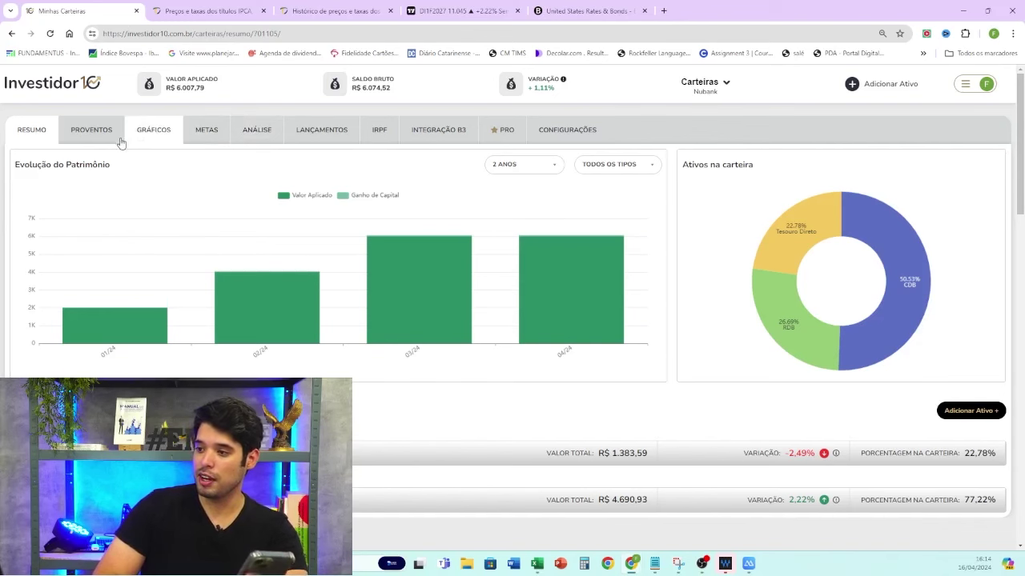
Examine the portfolio's allocation charts with the full list of current asset positions expanded, down to the Renda Fixa section.
{"action": "left_click", "coordinate": [153, 131]}
{"action": "left_click_drag", "start_coordinate": [1020, 213], "coordinate": [1021, 234]}
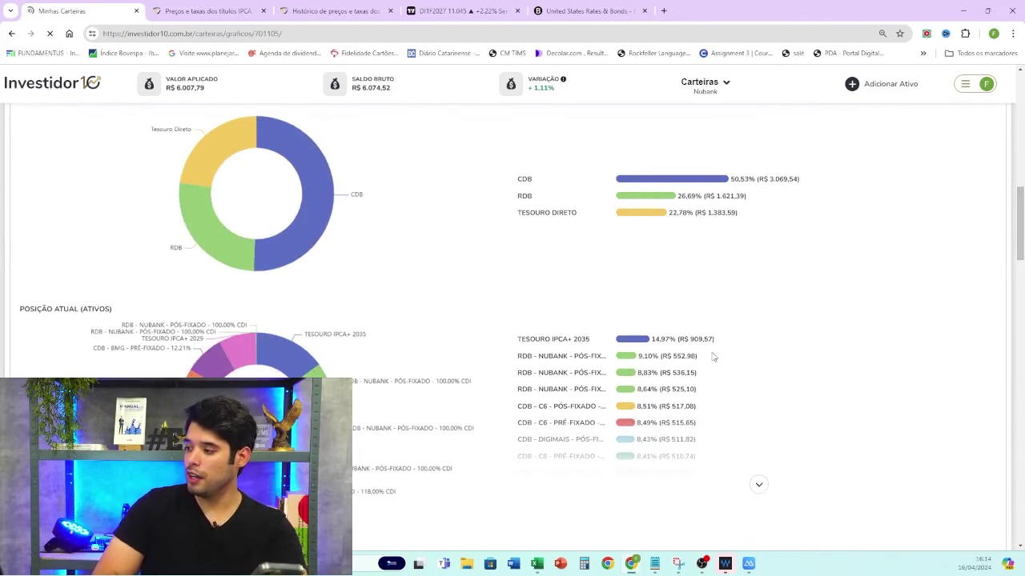
{"action": "left_click", "coordinate": [758, 484]}
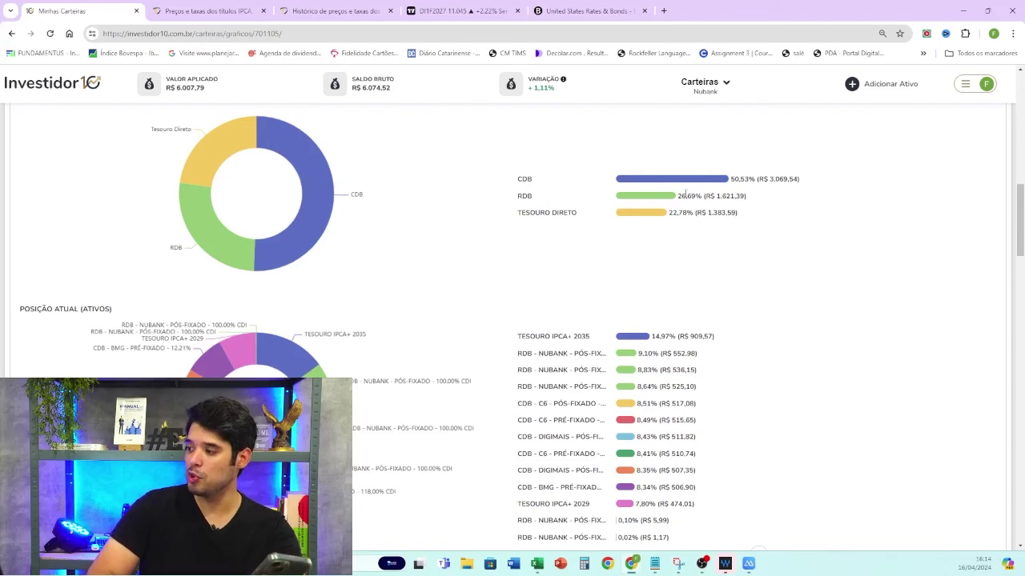
{"action": "left_click_drag", "start_coordinate": [1020, 238], "coordinate": [1021, 321]}
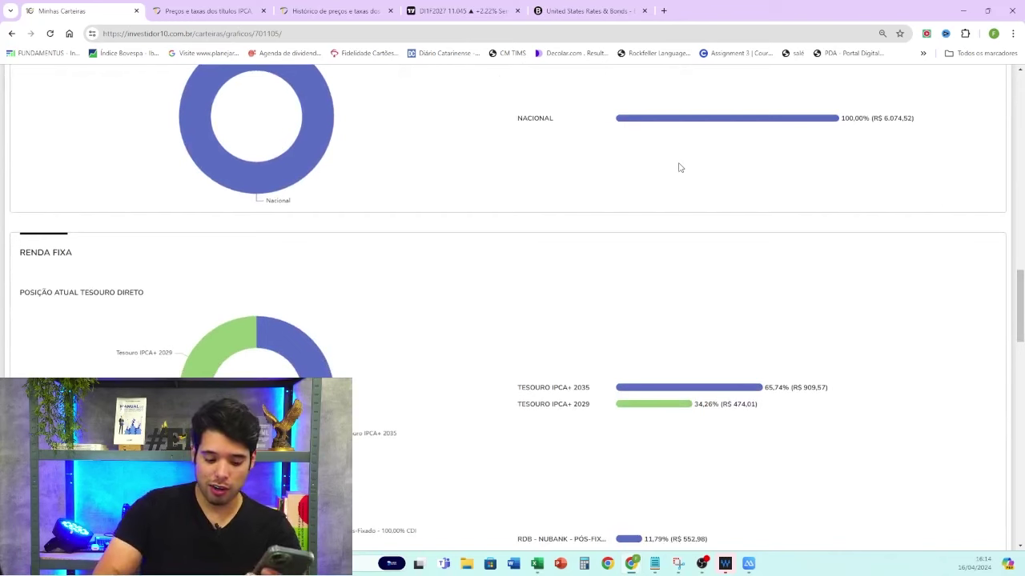
Switch to the Excel workbook and set the NTN-B investment amount in E6 to 490,77.
{"action": "key", "text": "alt+Tab"}
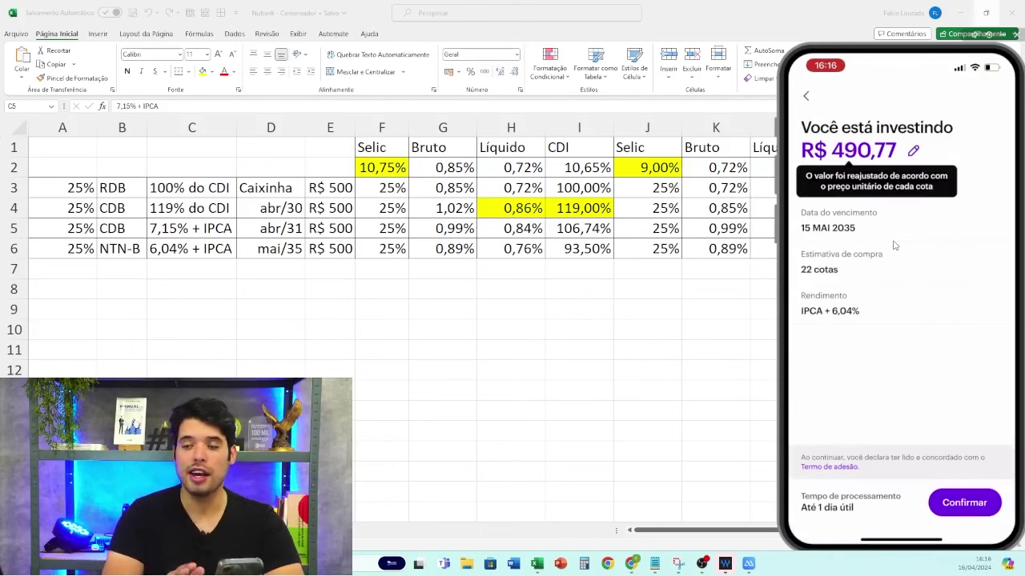
{"action": "left_click", "coordinate": [333, 249]}
{"action": "type", "text": "490,77"}
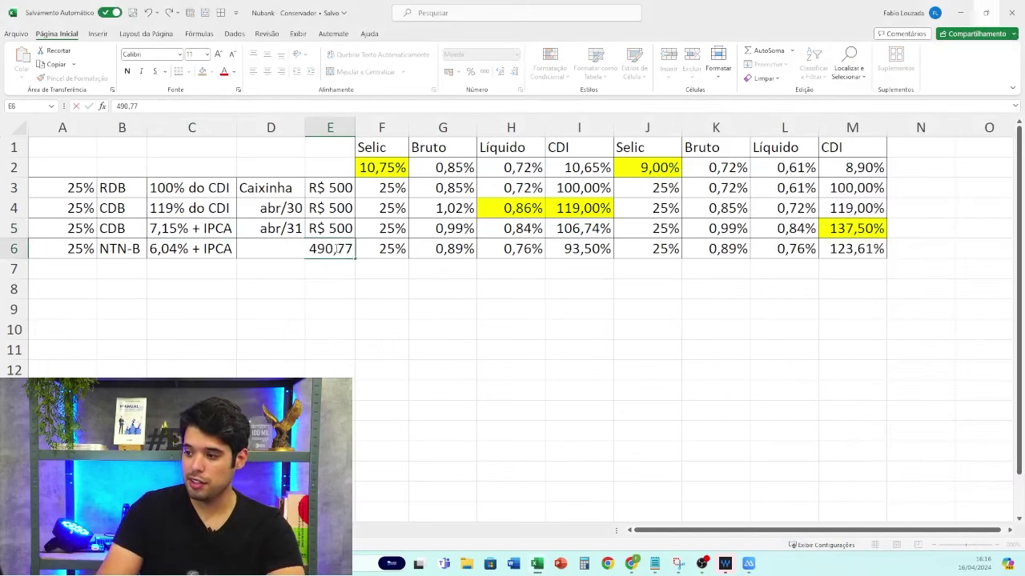
{"action": "key", "text": "Return"}
{"action": "key", "text": "alt+Tab"}
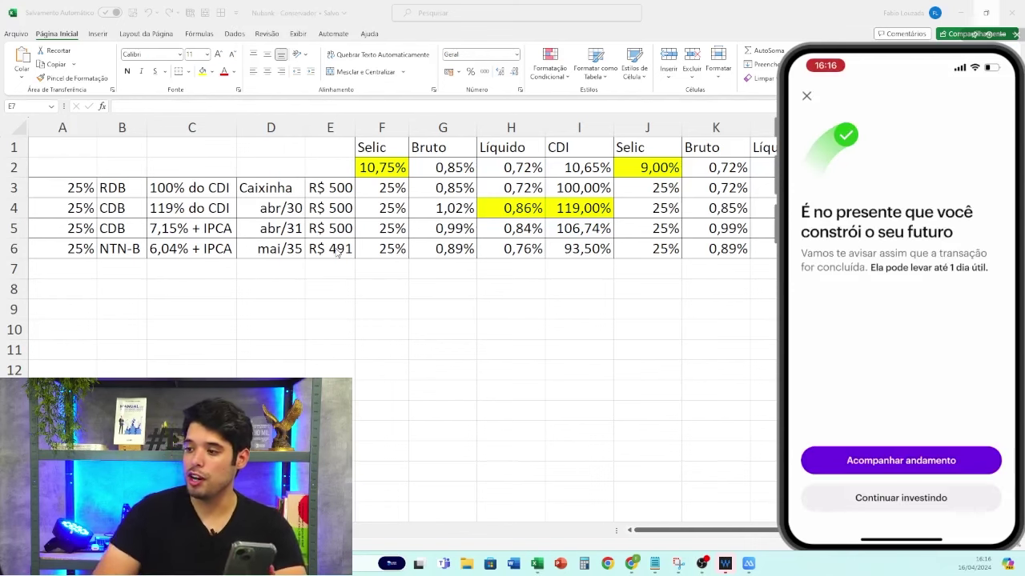
Format the investment amounts in E3:E6 as R$ currency with two decimal places.
{"action": "left_click", "coordinate": [229, 229]}
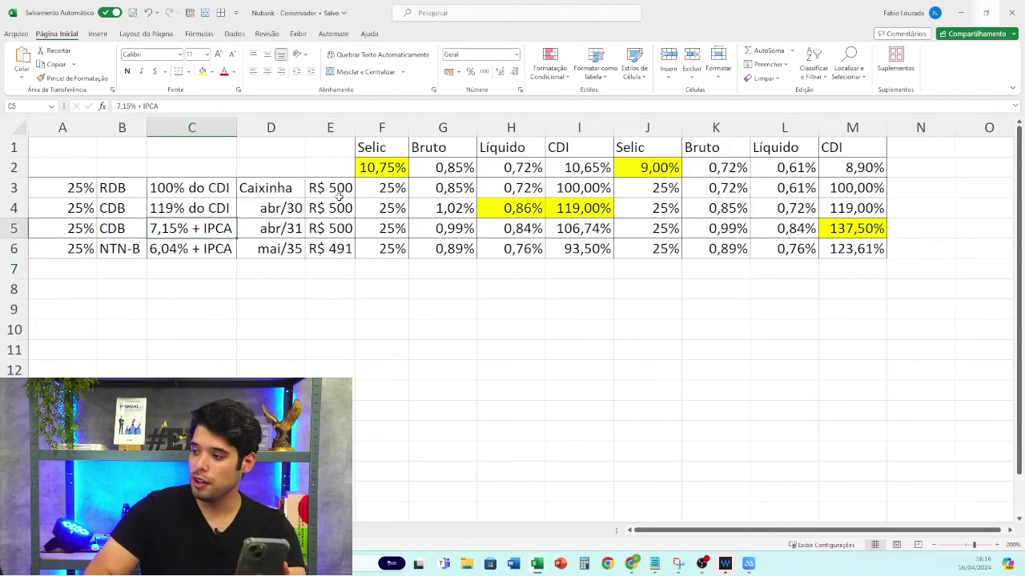
{"action": "left_click_drag", "start_coordinate": [338, 196], "coordinate": [337, 243]}
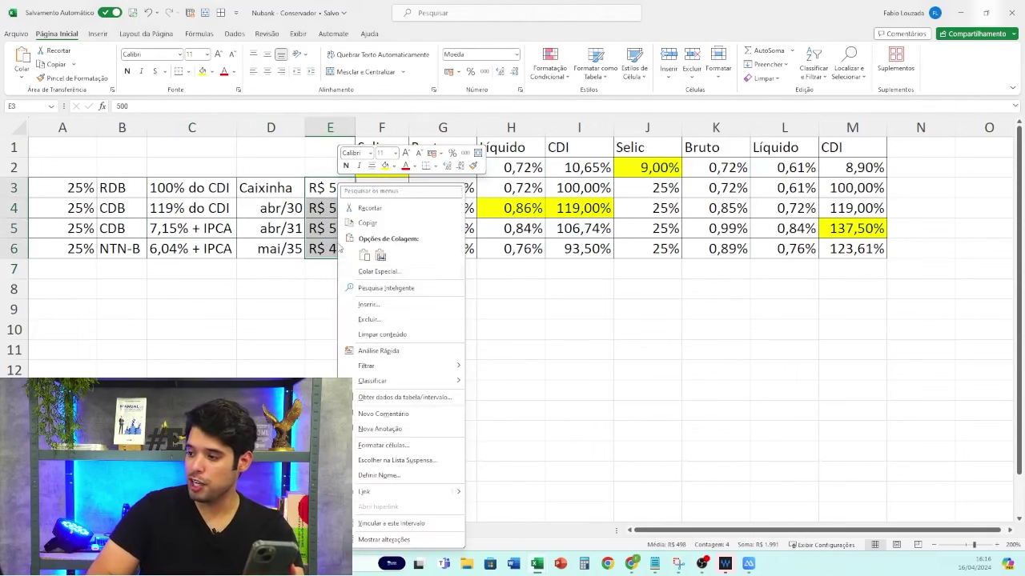
{"action": "right_click", "coordinate": [337, 243]}
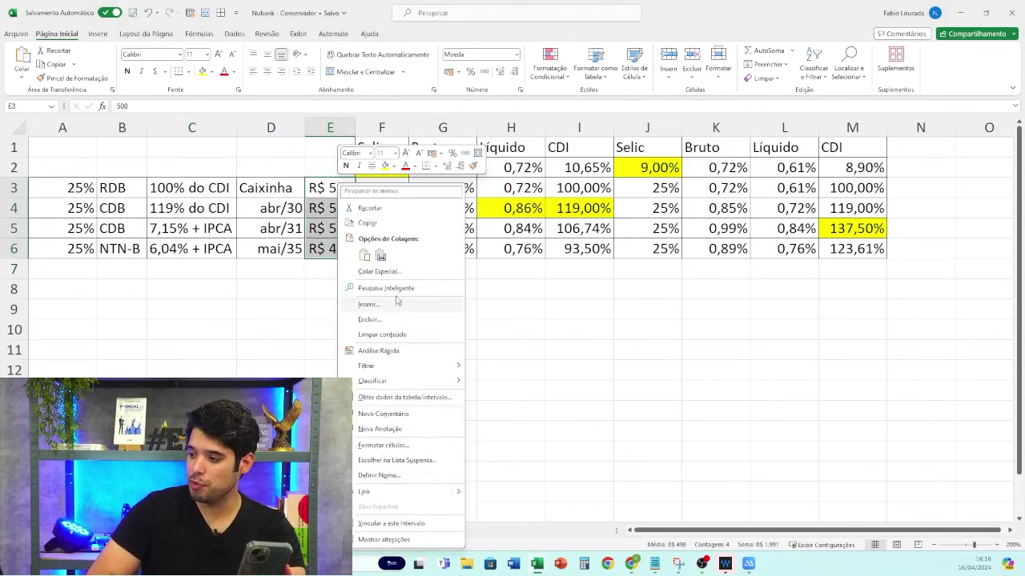
{"action": "key", "text": "ctrl+1"}
{"action": "type", "text": "2"}
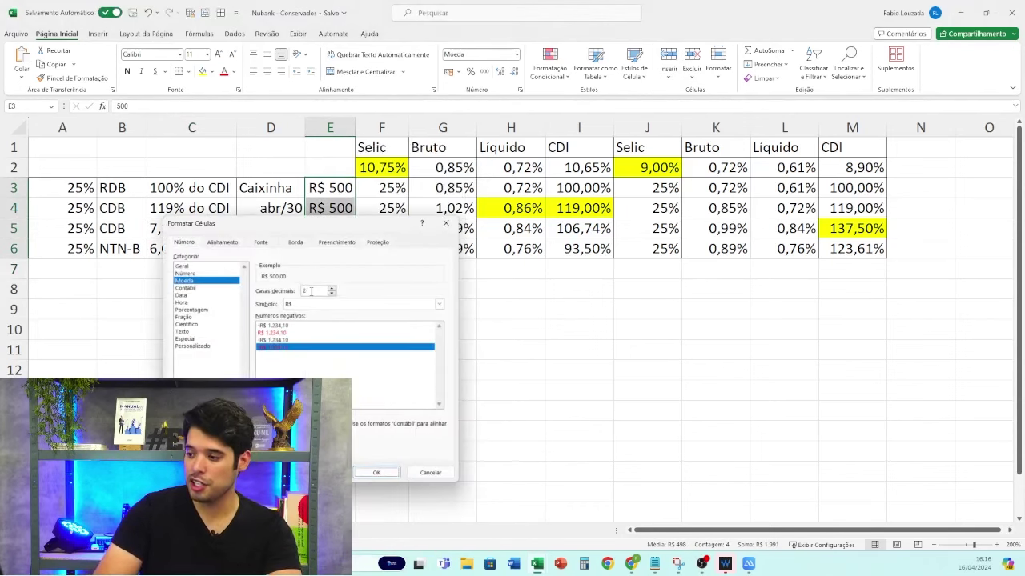
{"action": "key", "text": "Return"}
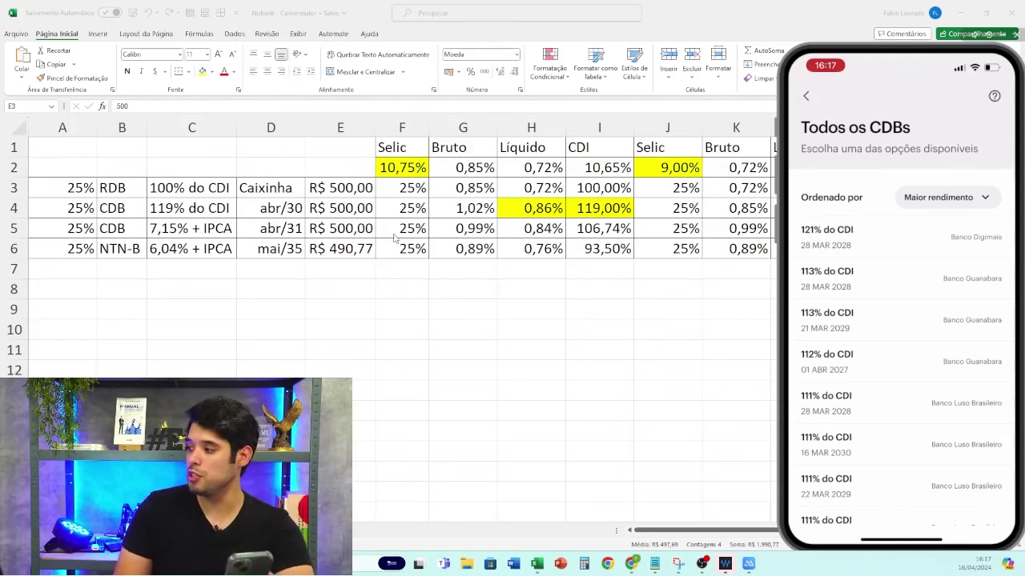
Change the rate of the CDI-linked CDB in C4 to 121% do CDI.
{"action": "double_click", "coordinate": [164, 206]}
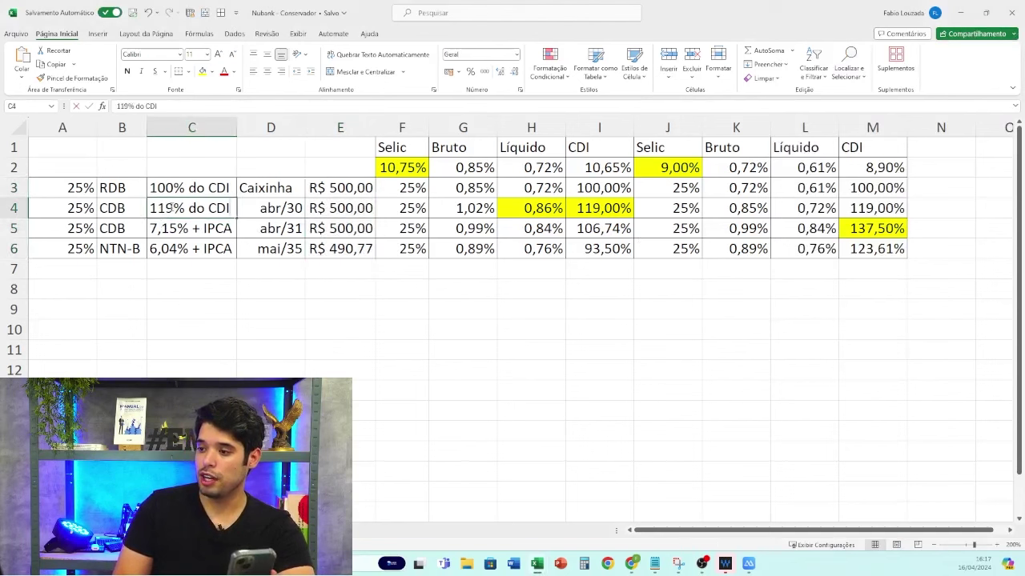
{"action": "key", "text": "BackSpace"}
{"action": "key", "text": "BackSpace"}
{"action": "type", "text": "21"}
{"action": "key", "text": "Return"}
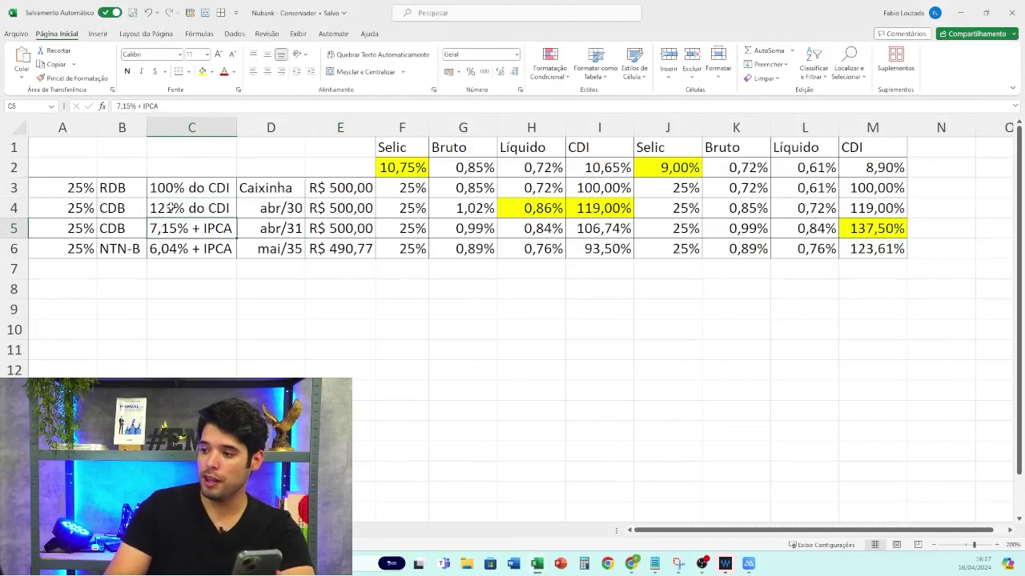
Set the maturity date of the CDI-linked CDB in D4 to 03/2028.
{"action": "left_click", "coordinate": [252, 209]}
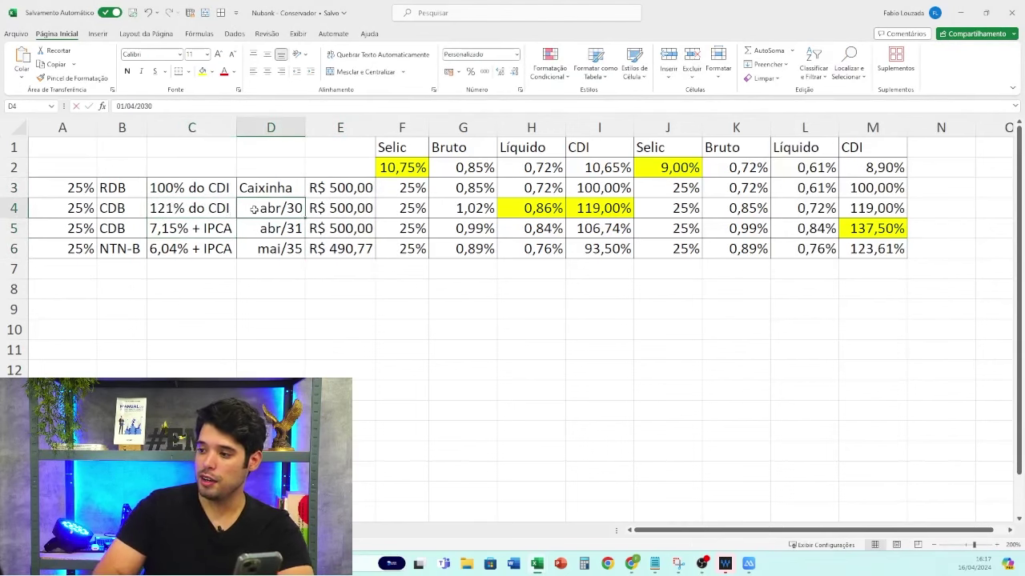
{"action": "double_click", "coordinate": [253, 209]}
{"action": "left_click_drag", "start_coordinate": [228, 208], "coordinate": [324, 210]}
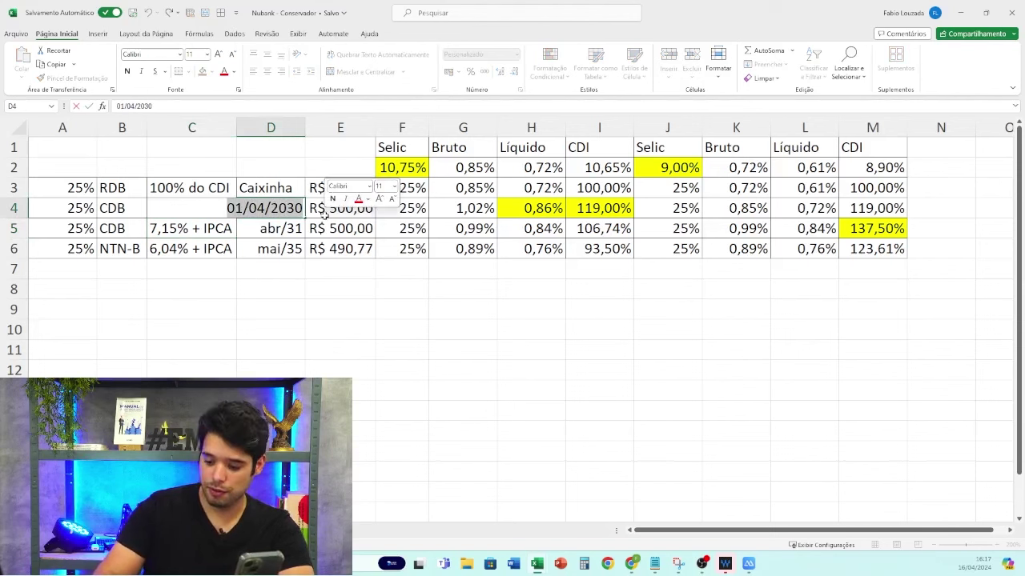
{"action": "type", "text": "03/2028"}
{"action": "key", "text": "Return"}
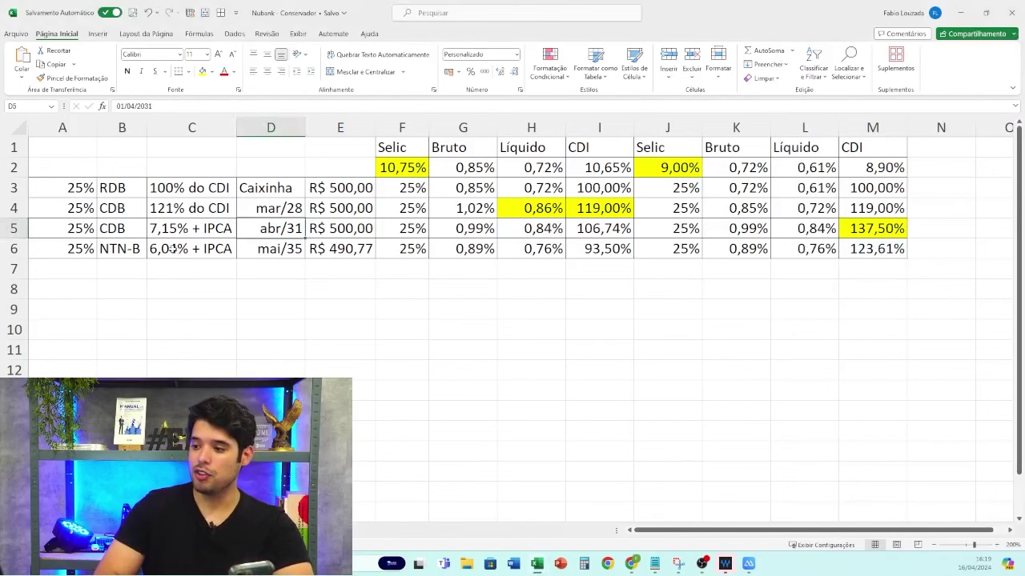
Delete the entire row 5 holding the 7,15% + IPCA CDB.
{"action": "left_click", "coordinate": [193, 251]}
{"action": "left_click", "coordinate": [18, 228]}
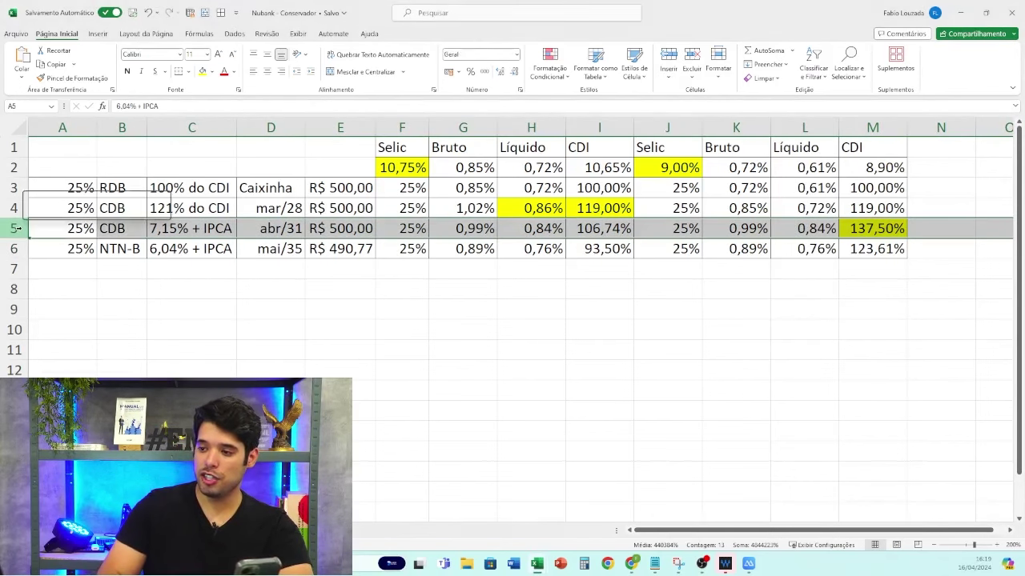
{"action": "right_click", "coordinate": [19, 229]}
{"action": "left_click", "coordinate": [68, 349]}
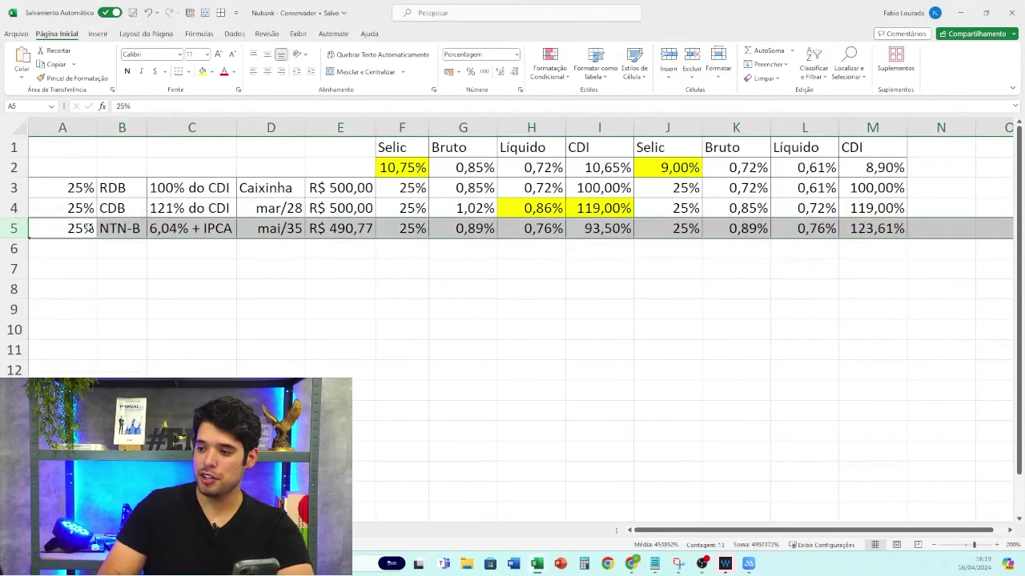
Set the NTN-B allocation in A5 to 50% and its investment amount in E5 to 981,54.
{"action": "left_click", "coordinate": [83, 228]}
{"action": "type", "text": "50"}
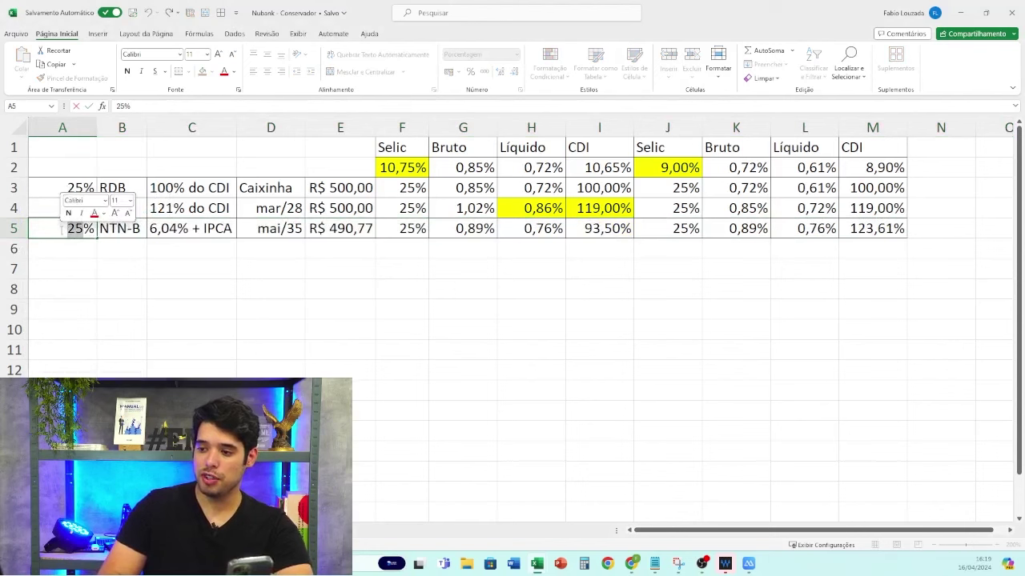
{"action": "key", "text": "Return"}
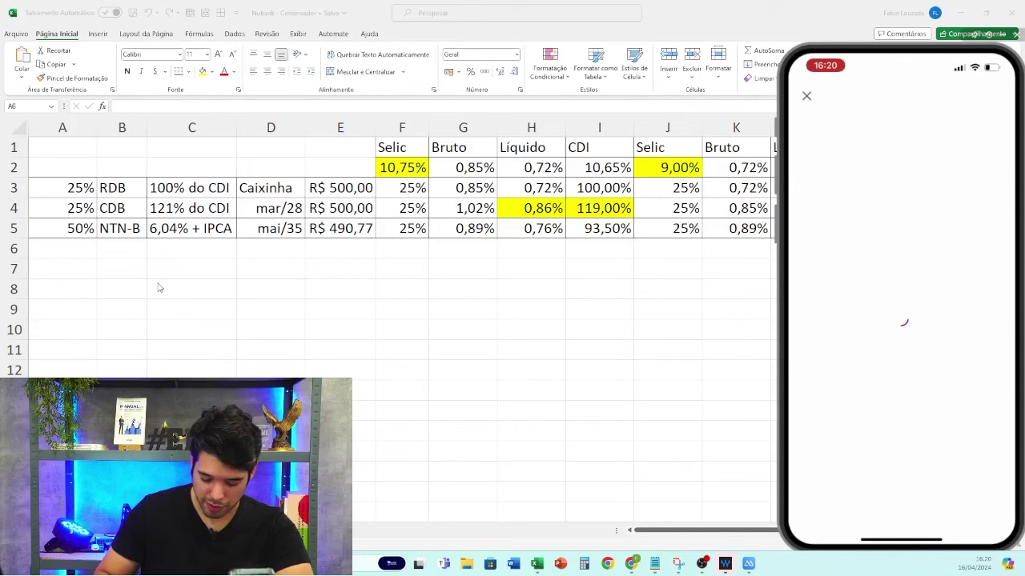
{"action": "left_click", "coordinate": [334, 229]}
{"action": "type", "text": "931,54"}
{"action": "key", "text": "Return"}
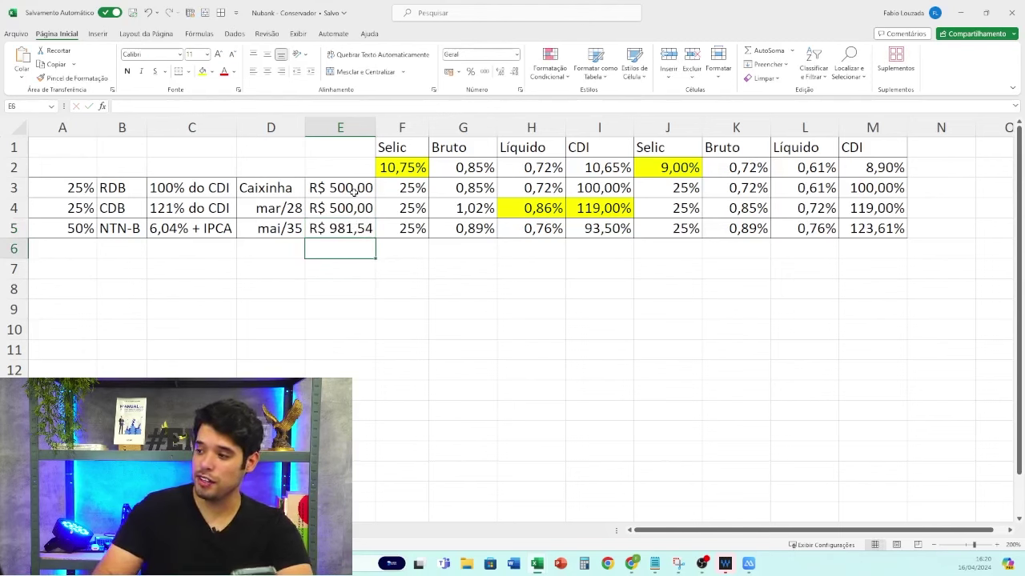
Set the RDB Caixinha investment amount in E3 to 518,46.
{"action": "left_click", "coordinate": [354, 190]}
{"action": "type", "text": "518,46"}
{"action": "key", "text": "Return"}
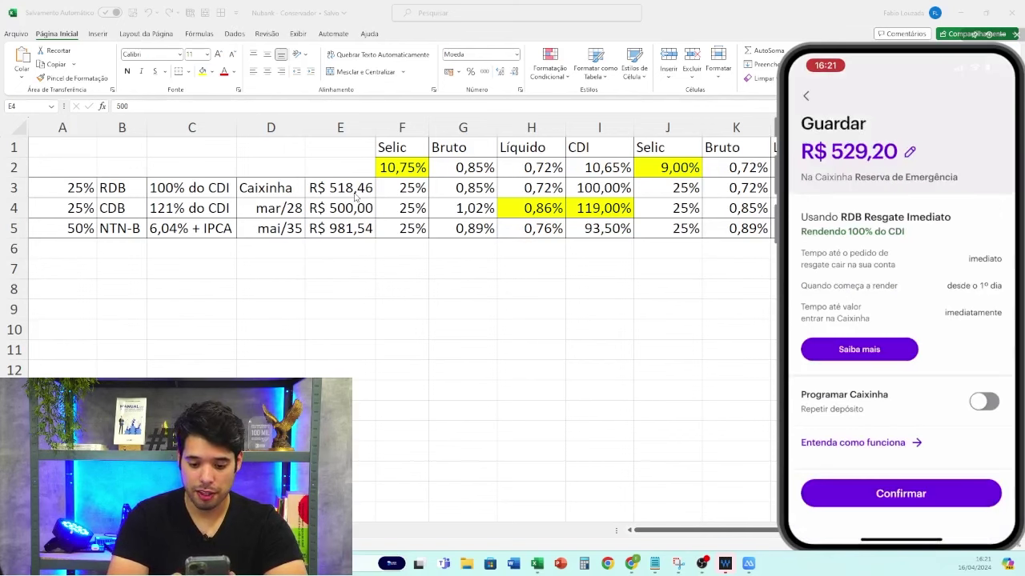
Replace the RDB Caixinha amount in E3 with 529,20 and close the phone mirroring window.
{"action": "left_click", "coordinate": [346, 188]}
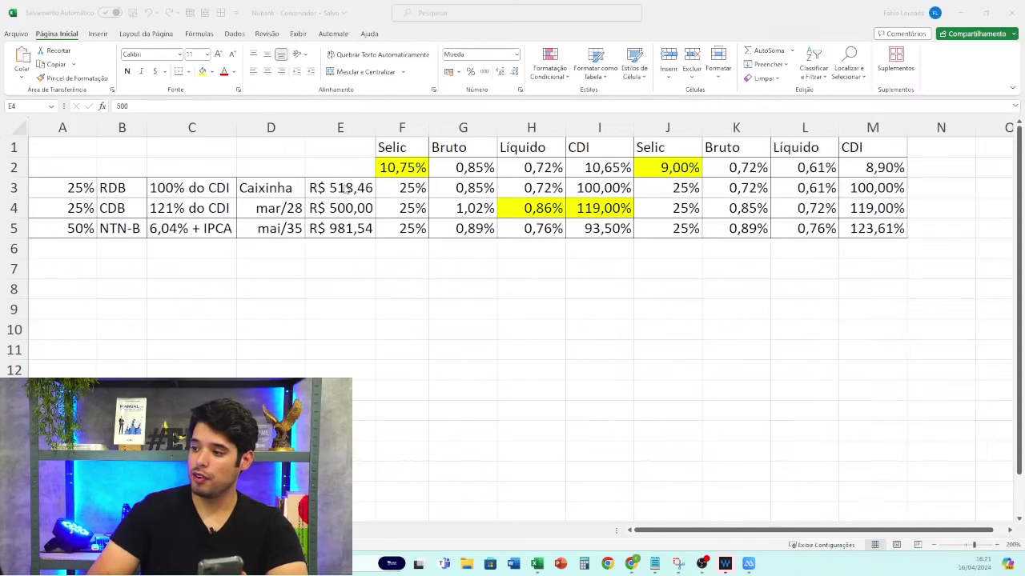
{"action": "double_click", "coordinate": [345, 187]}
{"action": "double_click", "coordinate": [345, 187]}
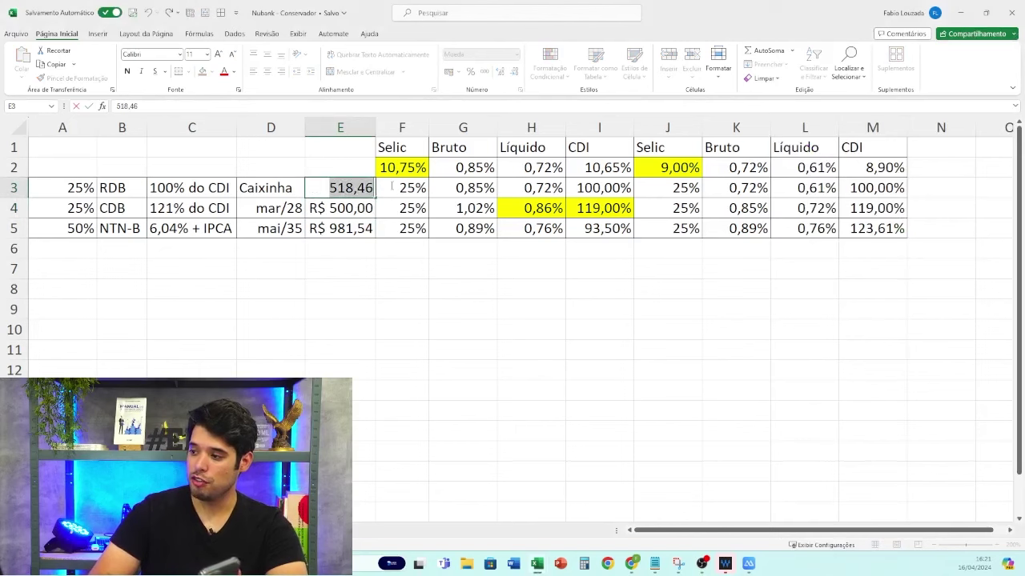
{"action": "type", "text": "529,20"}
{"action": "key", "text": "Return"}
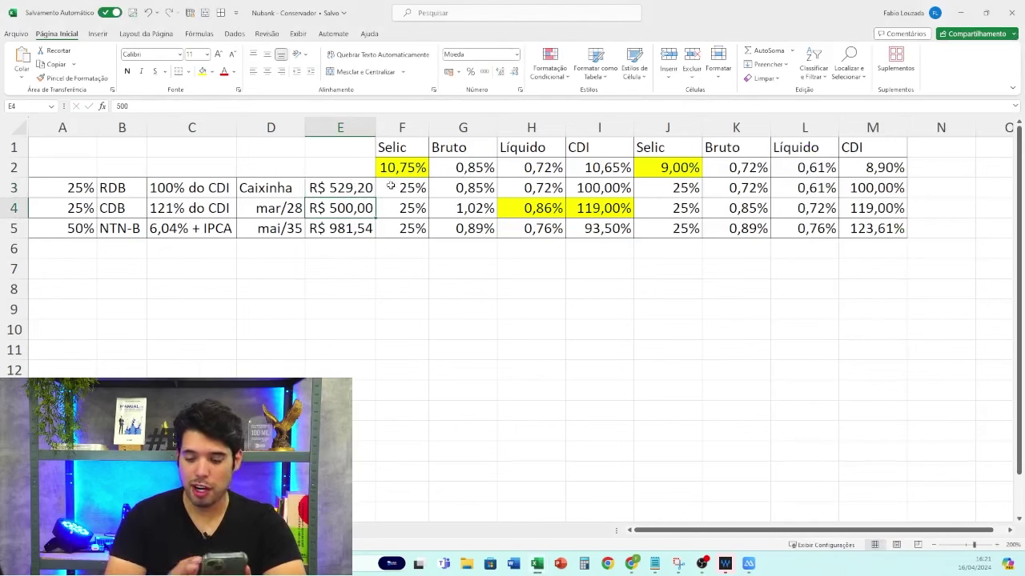
{"action": "key", "text": "alt+Tab"}
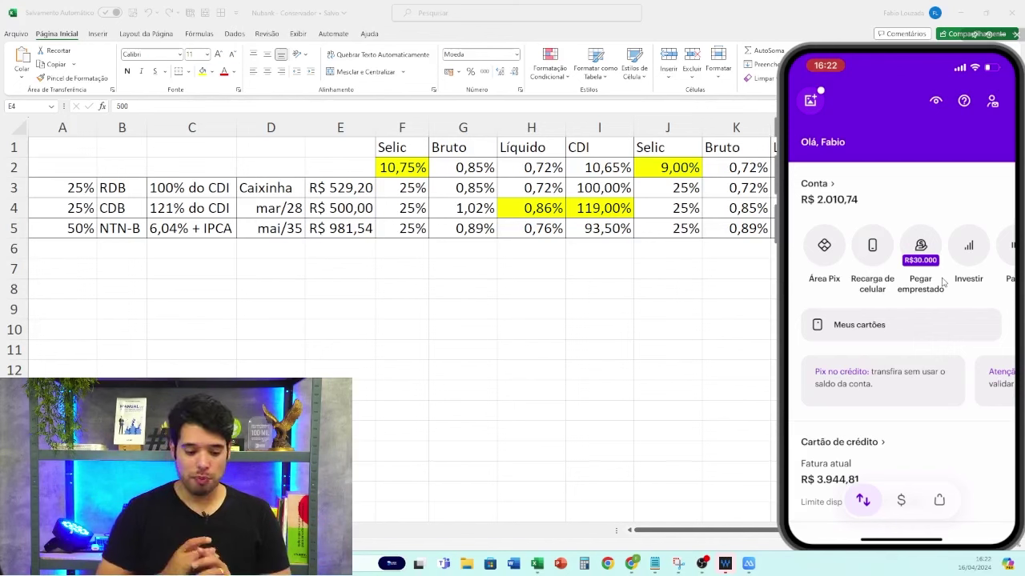
{"action": "key", "text": "alt+F4"}
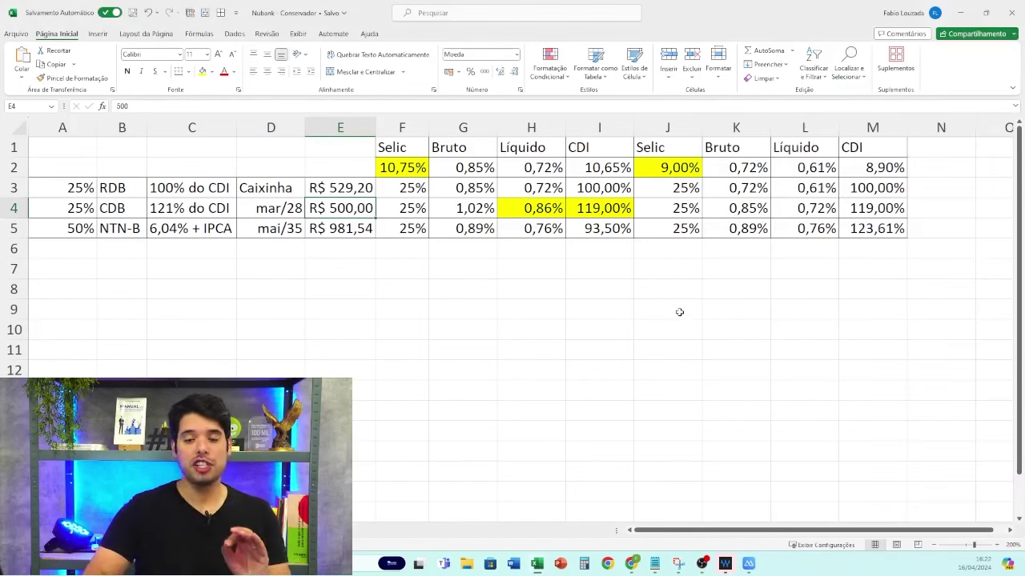